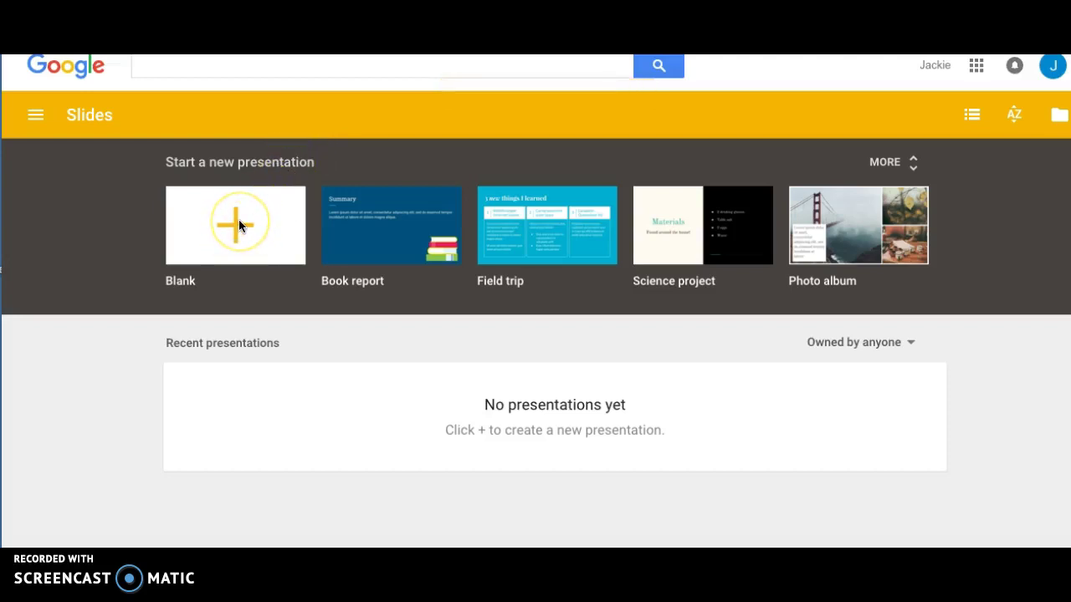
Step: Create a blank presentation and name it "Wild Animals of Temecula"
click(237, 220)
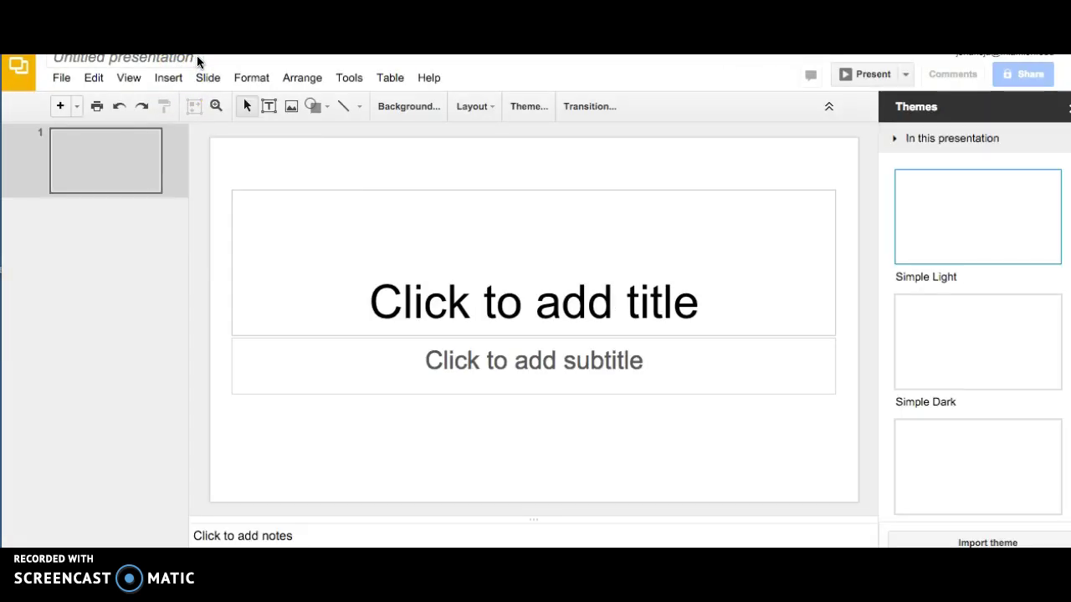
click(86, 58)
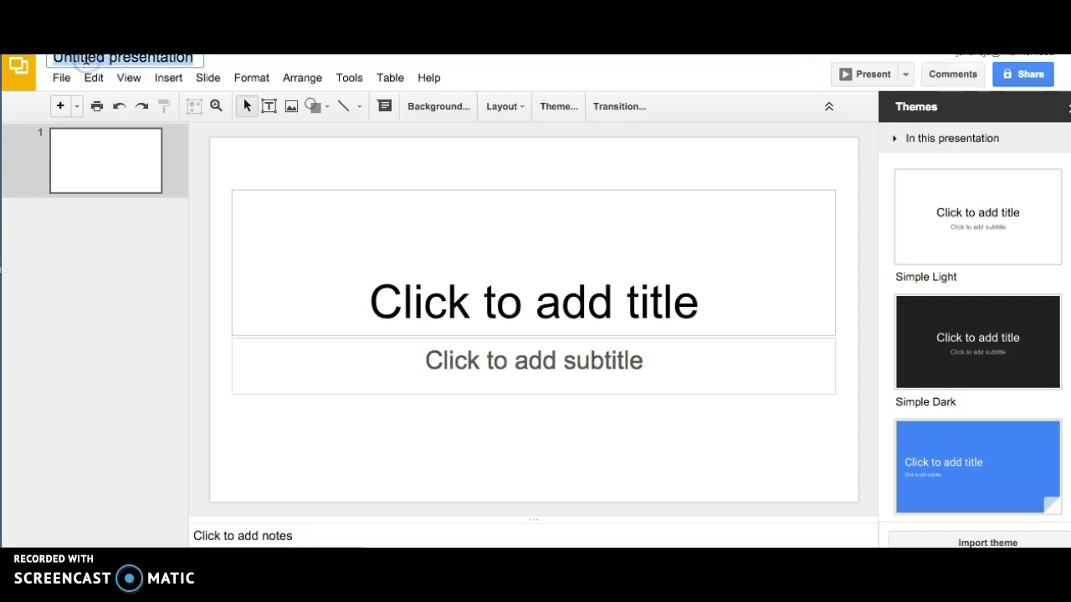
text(Wild Animals of Temecula)
click(292, 160)
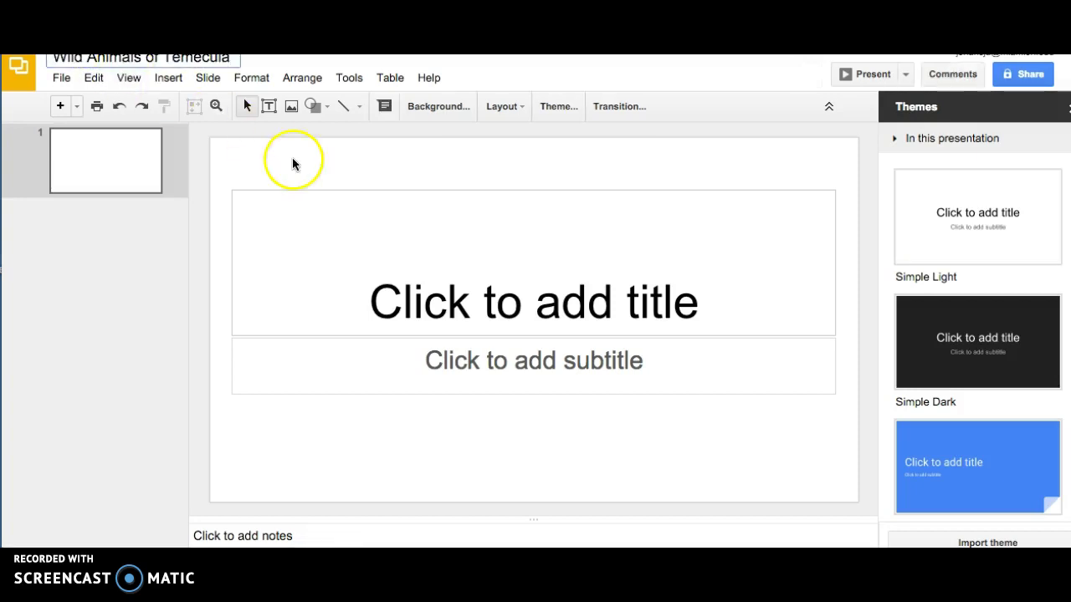
Step: Apply the Beach Day theme and title the first slide "Wild Animals of Temecula"
scroll(934, 270, down, 5)
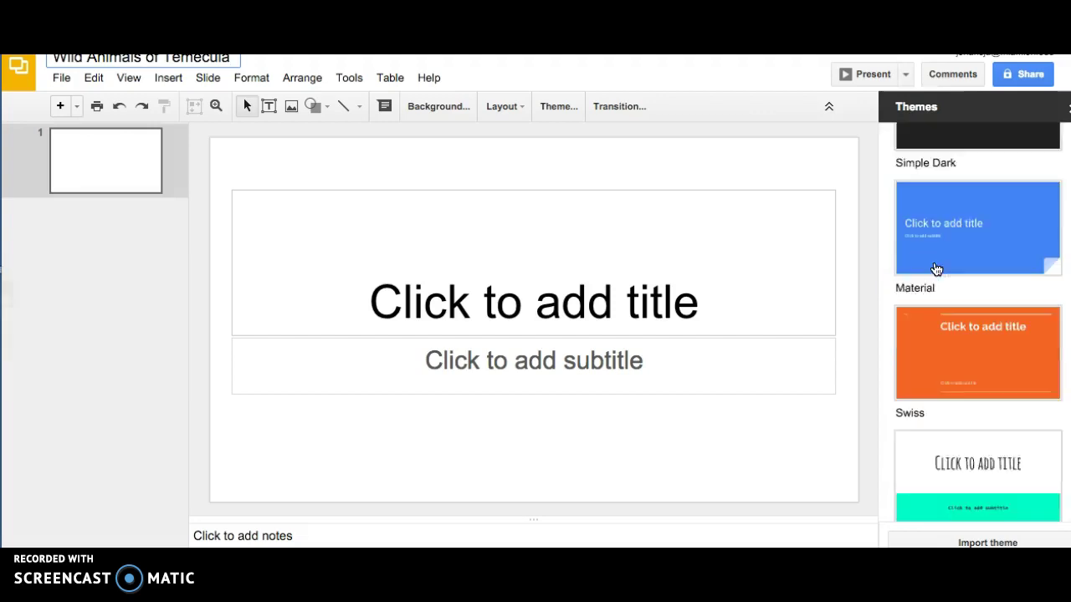
click(936, 269)
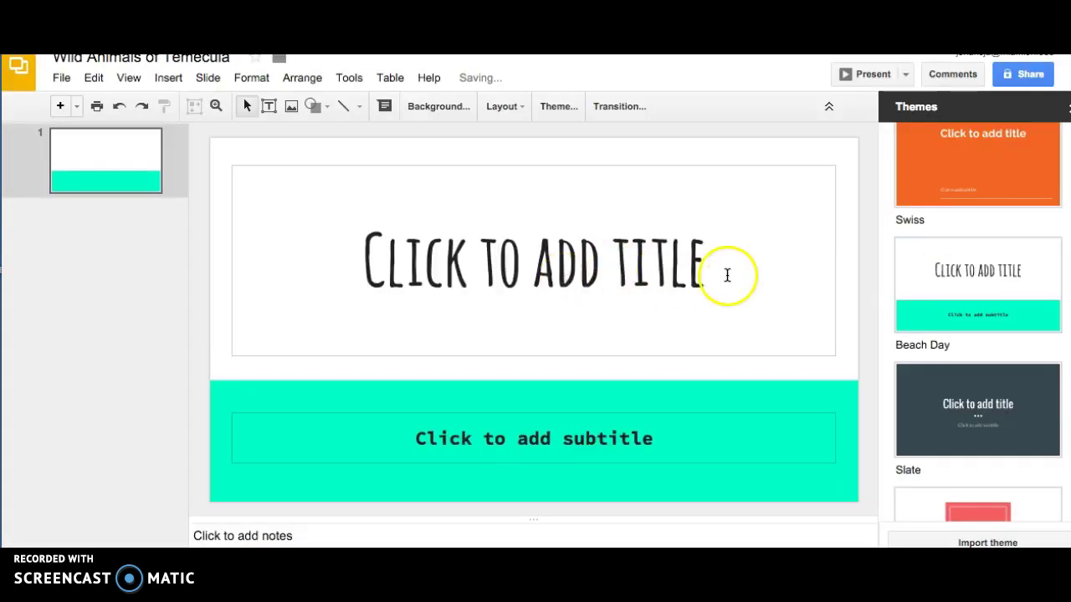
click(724, 272)
text(Wild Animals of Temecula)
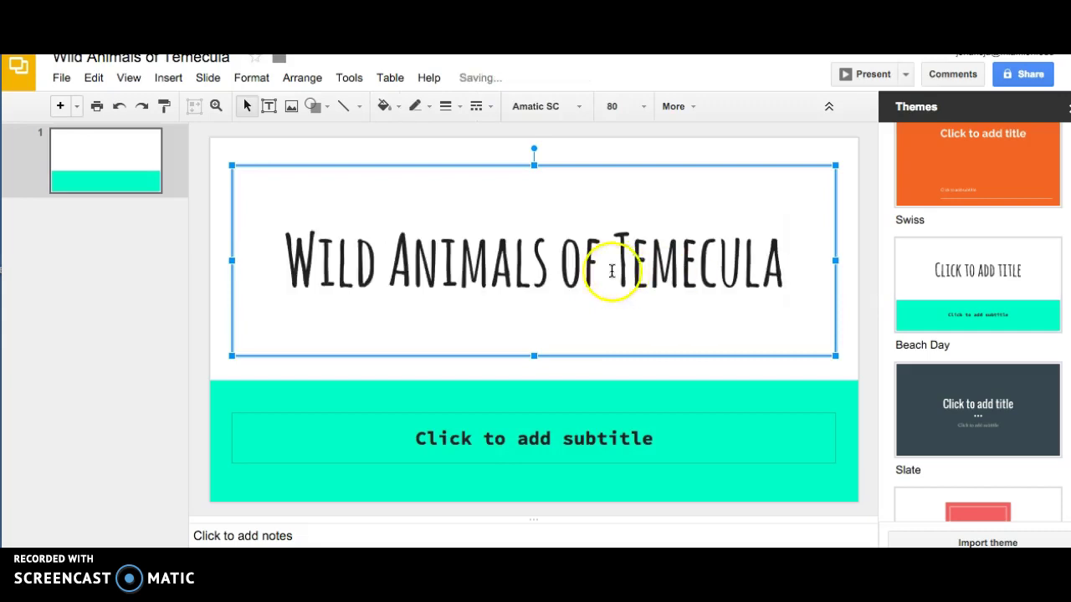
Step: Add two new title-and-body slides after the title slide
click(95, 230)
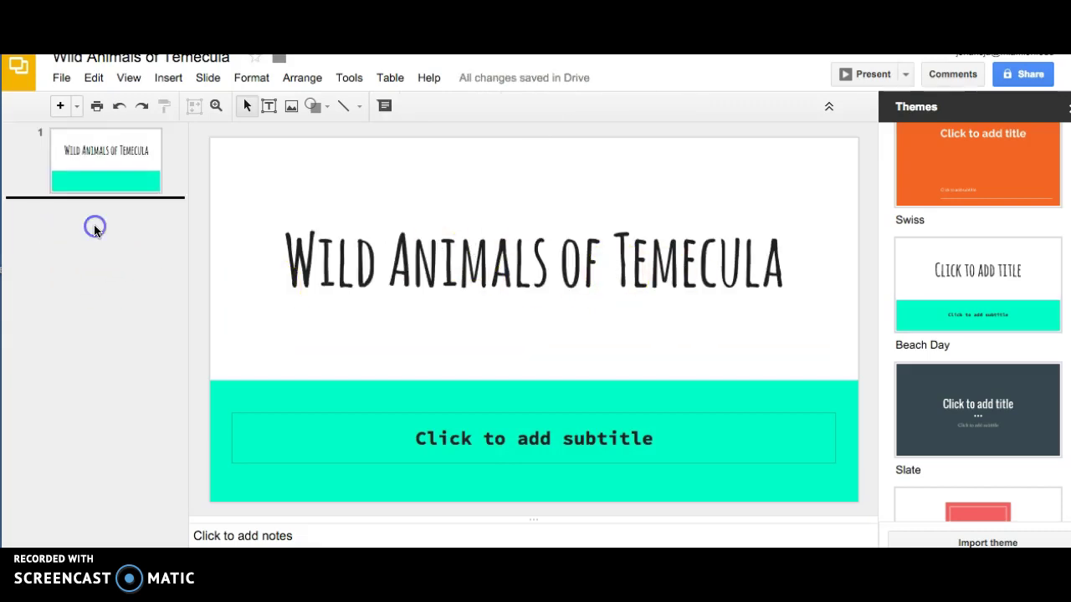
click(59, 106)
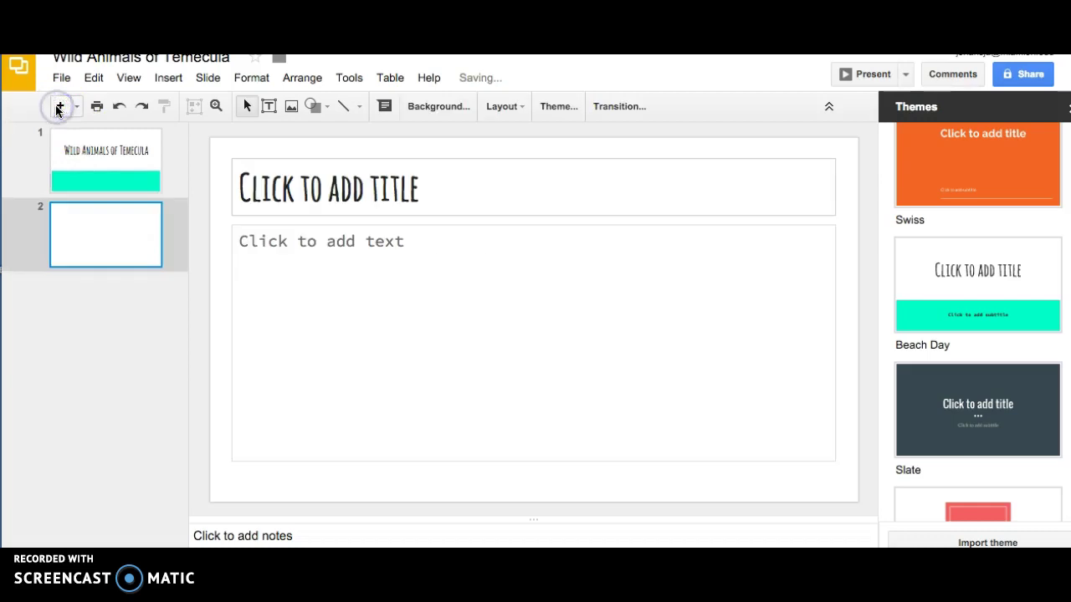
click(58, 106)
click(409, 201)
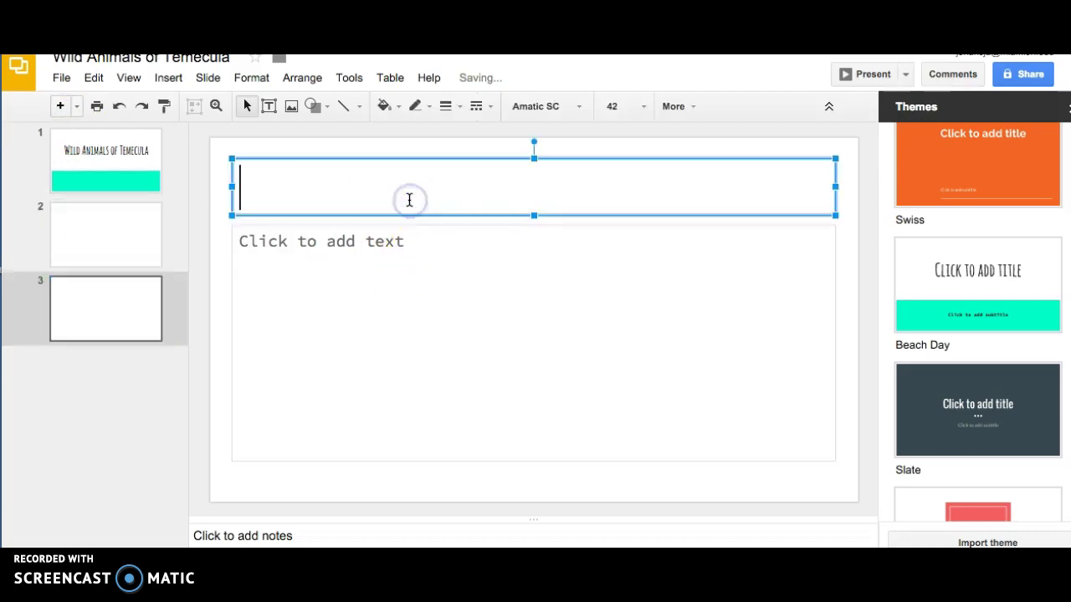
Step: Title the second slide "Amphibians"
click(81, 237)
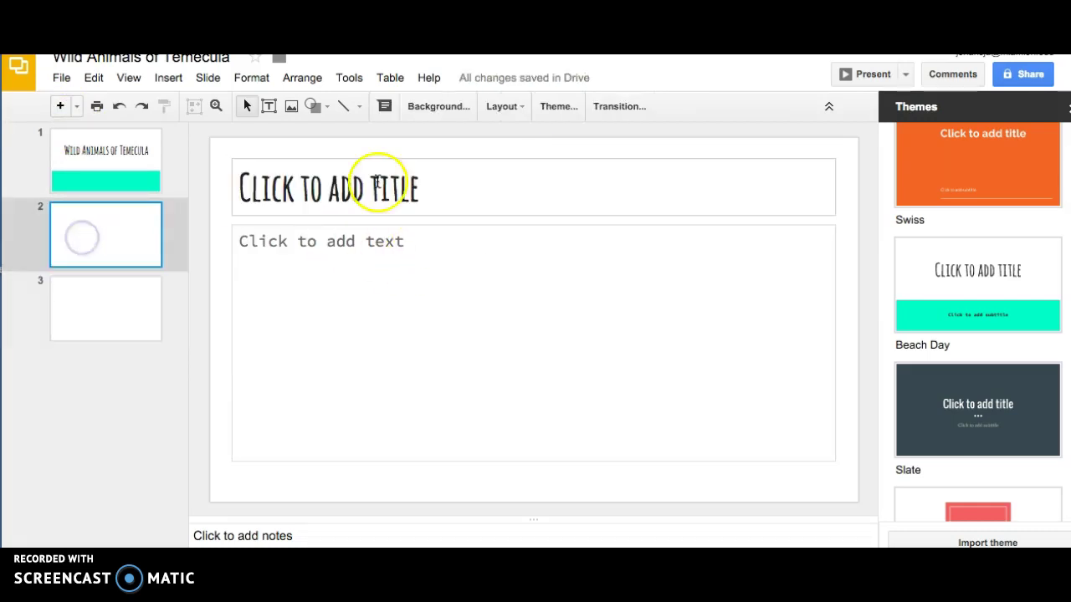
click(472, 185)
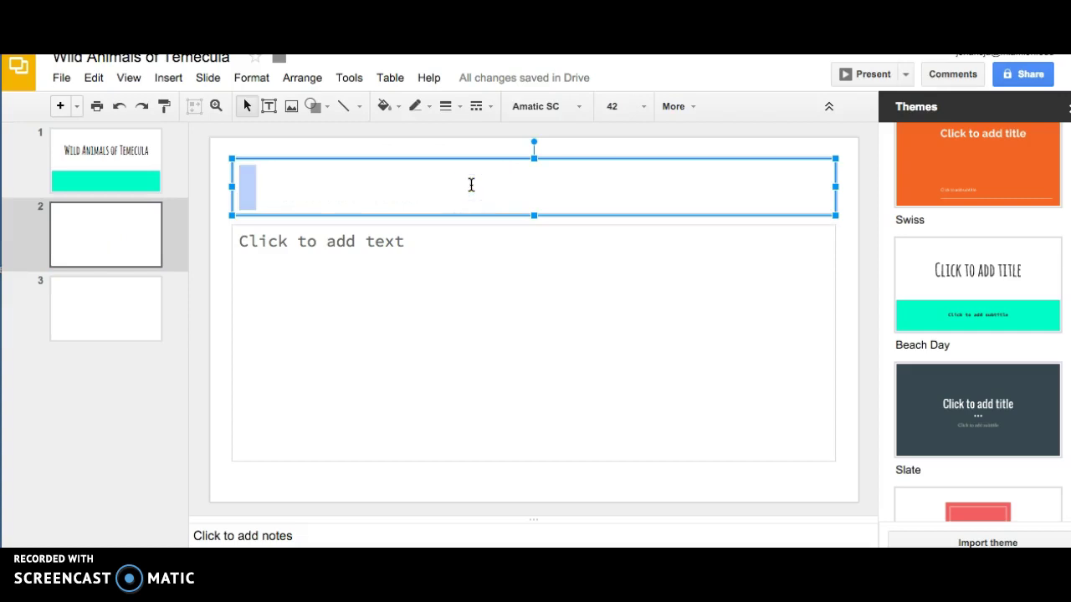
text(AM)
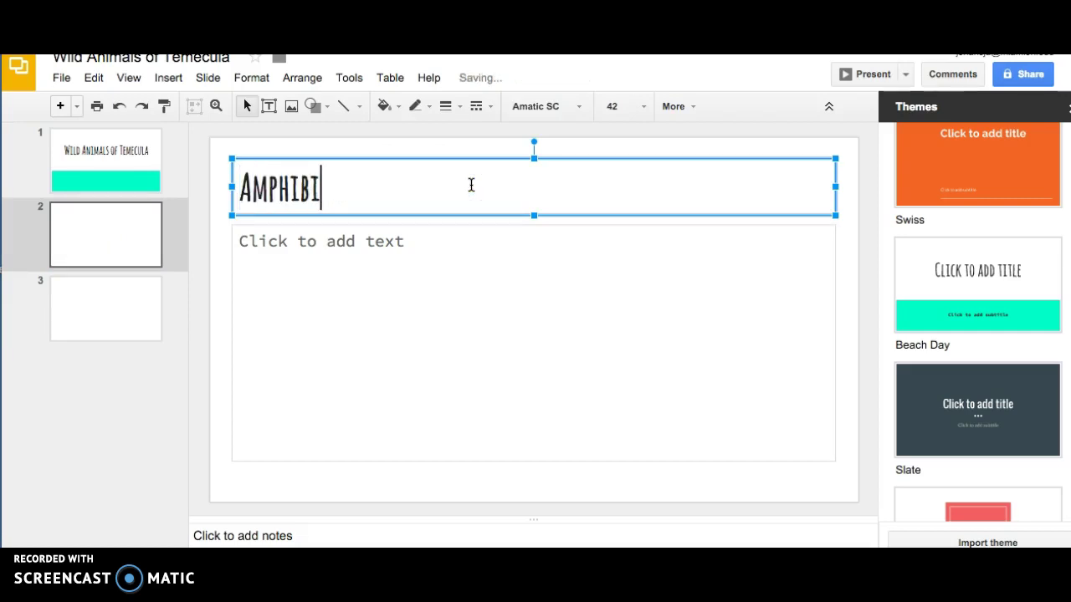
text(phibians)
Step: Title the third slide "Mammals"
click(110, 296)
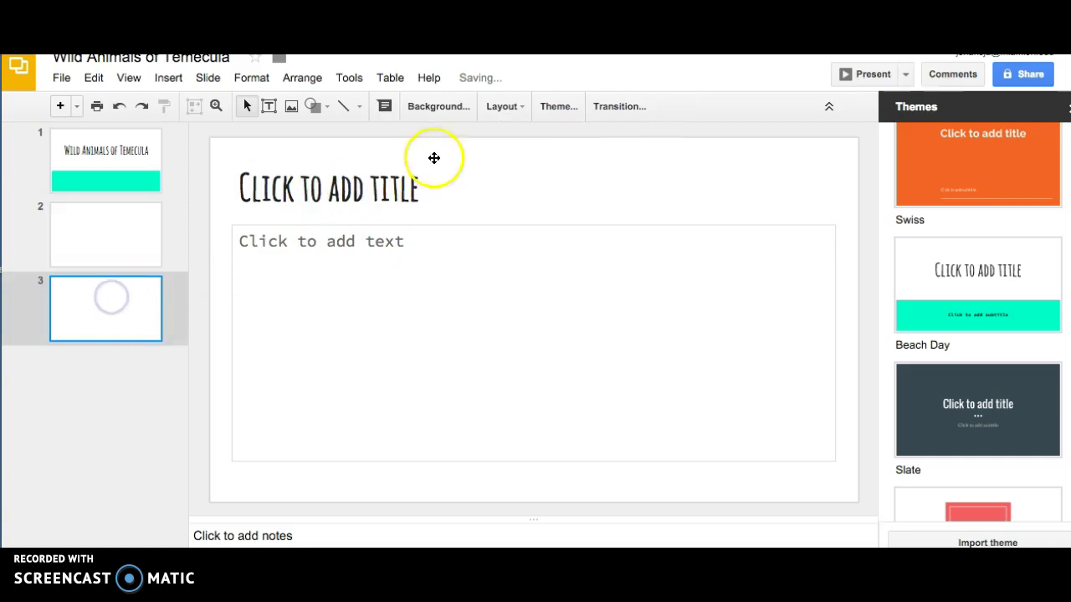
click(412, 188)
text(R)
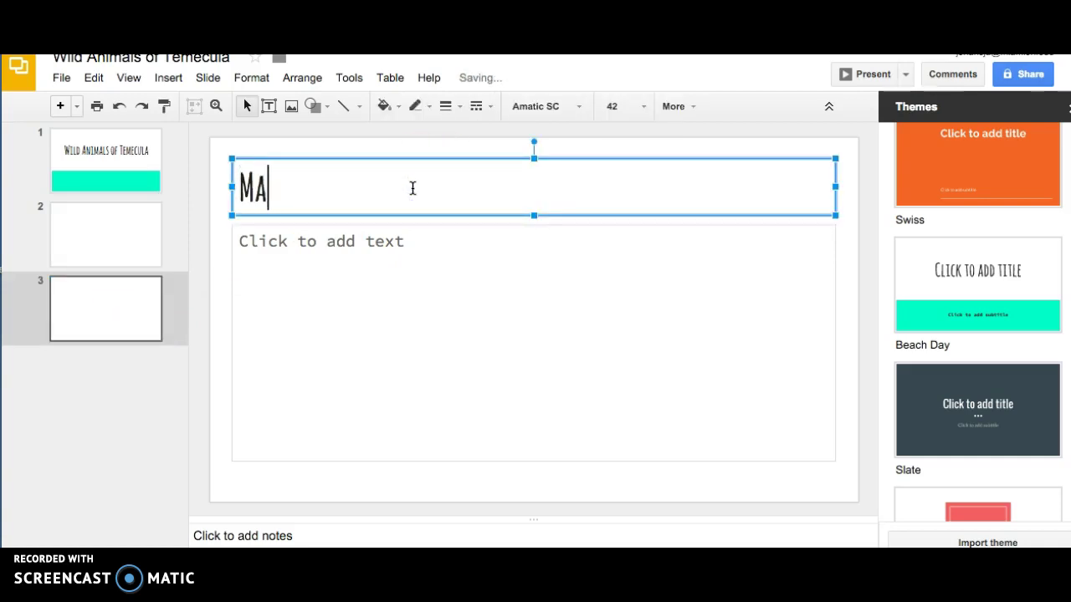
Step: Upload Screen Shot 2016-03-03 at 8.53.37 AM from the Desktop to the Amphibians slide and place it in the left half of the body area
click(111, 230)
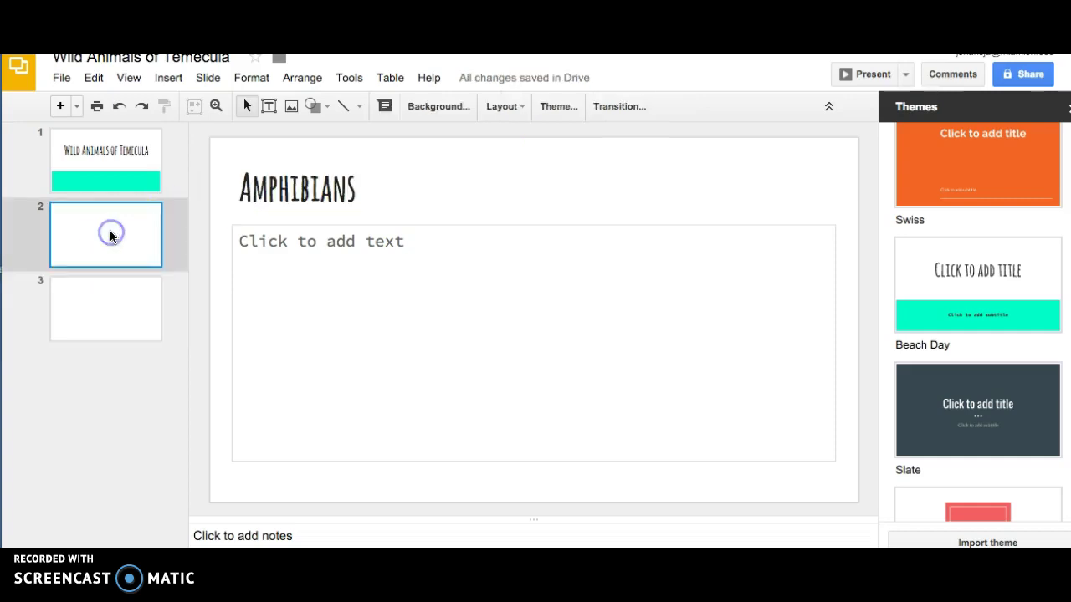
click(170, 77)
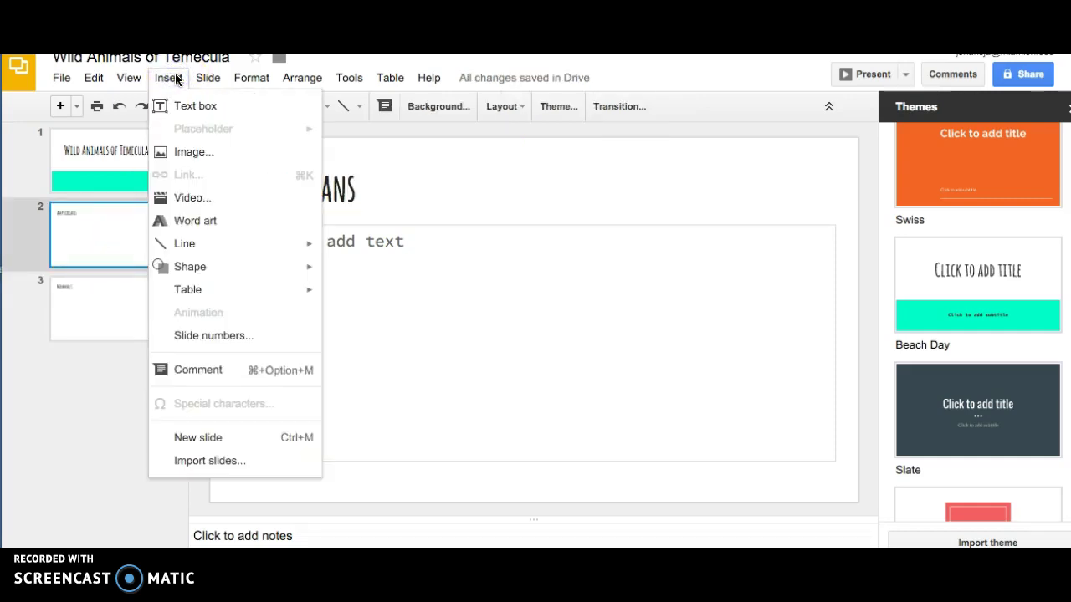
click(193, 151)
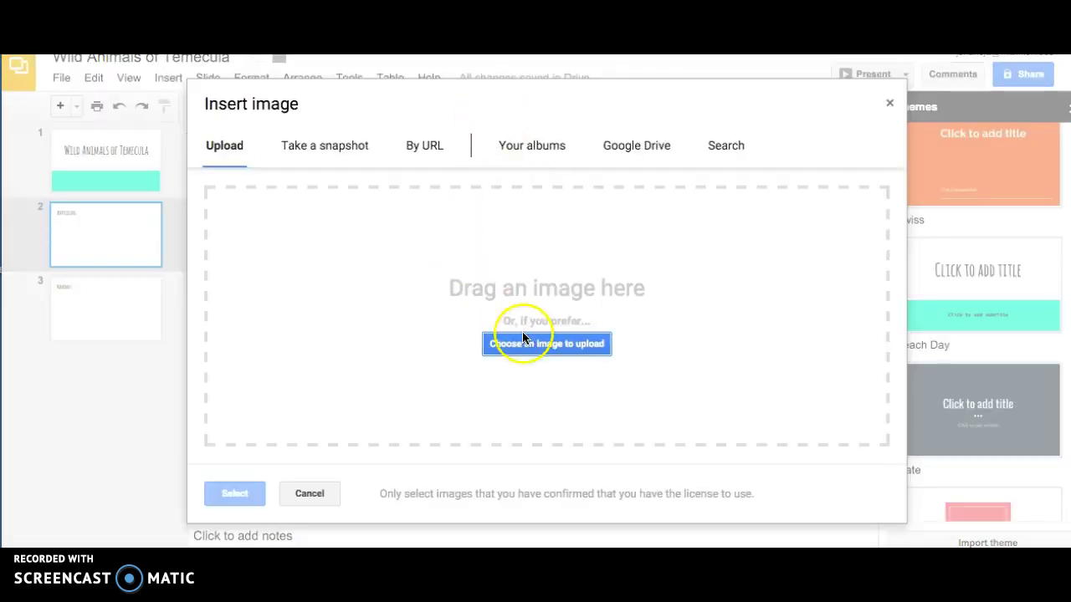
click(524, 352)
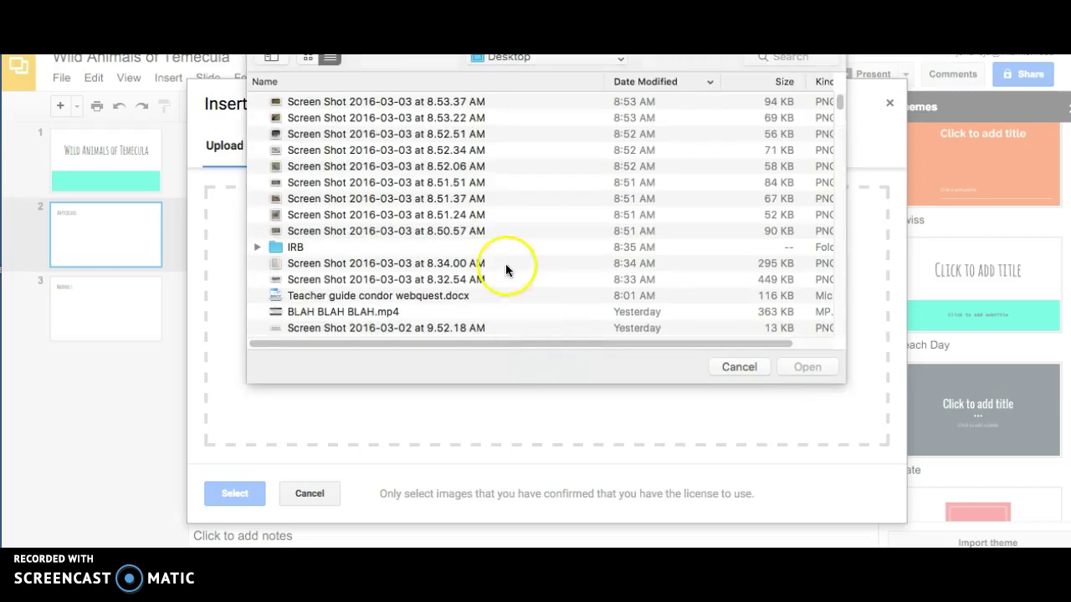
click(385, 104)
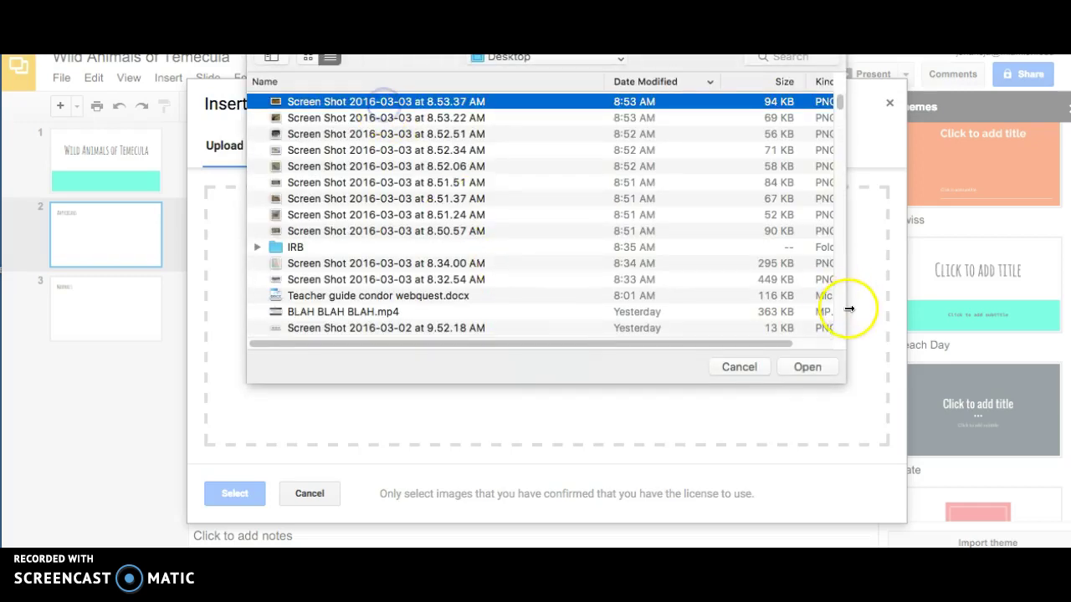
click(799, 368)
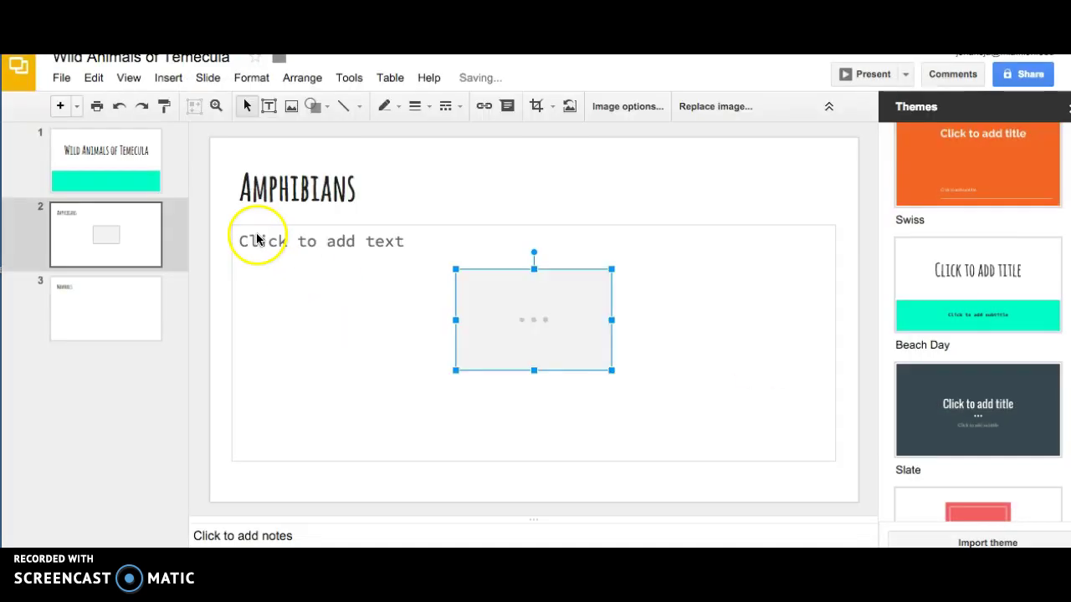
drag(532, 320, 335, 327)
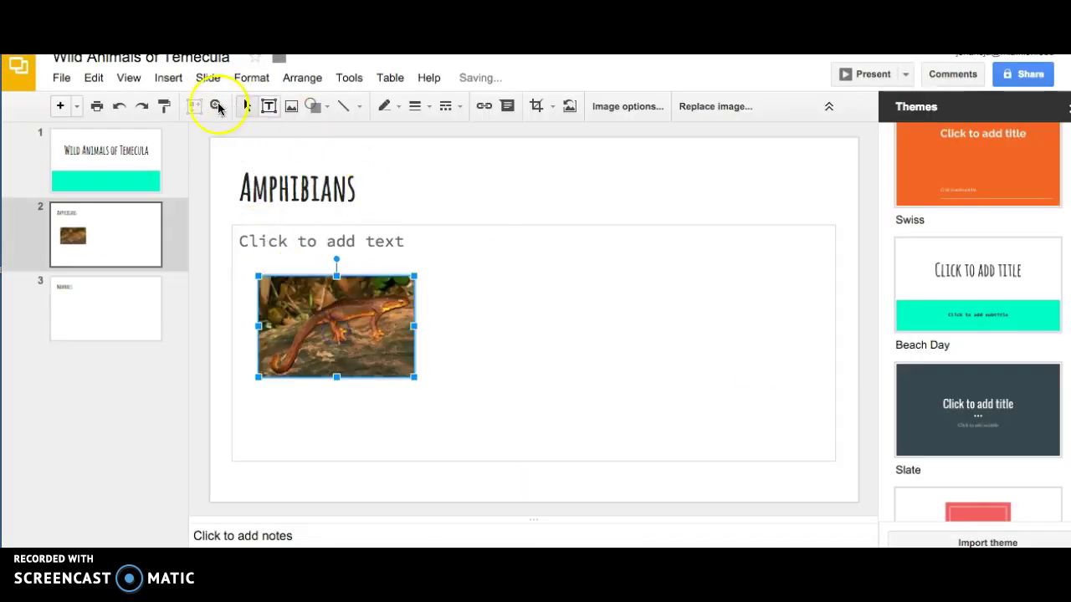
Step: Upload Screen Shot 2016-03-03 at 8.53.22 AM to the Amphibians slide and move it to the body area's lower right
click(170, 77)
click(193, 150)
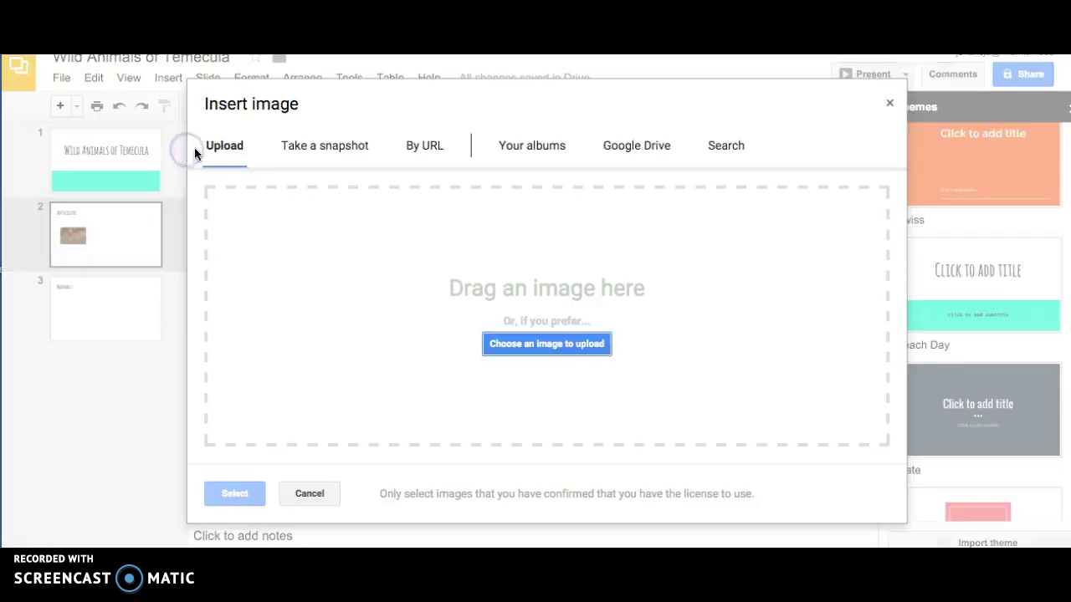
click(513, 346)
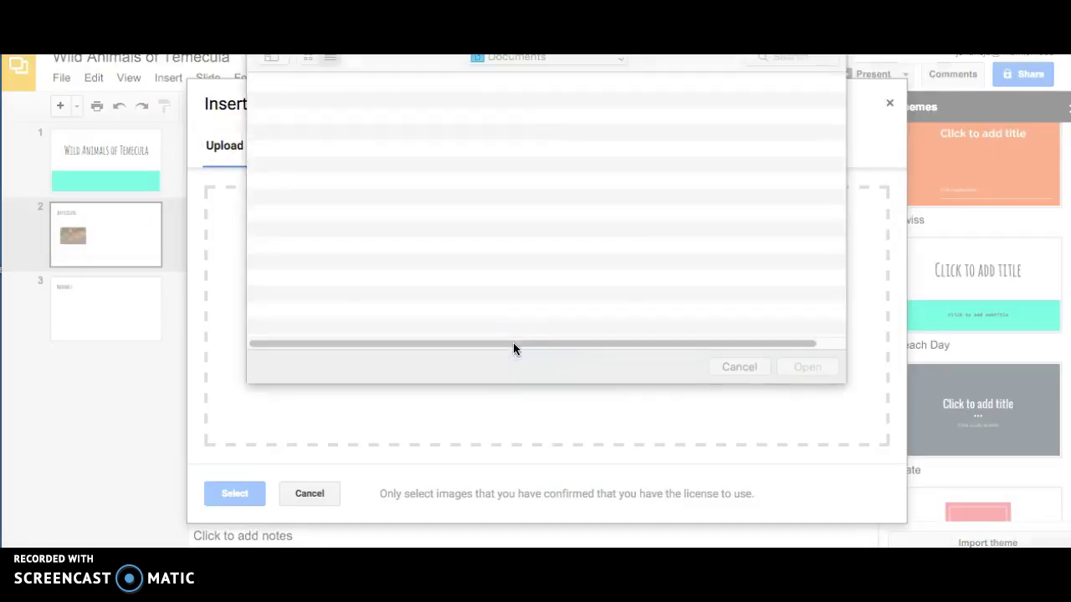
click(400, 117)
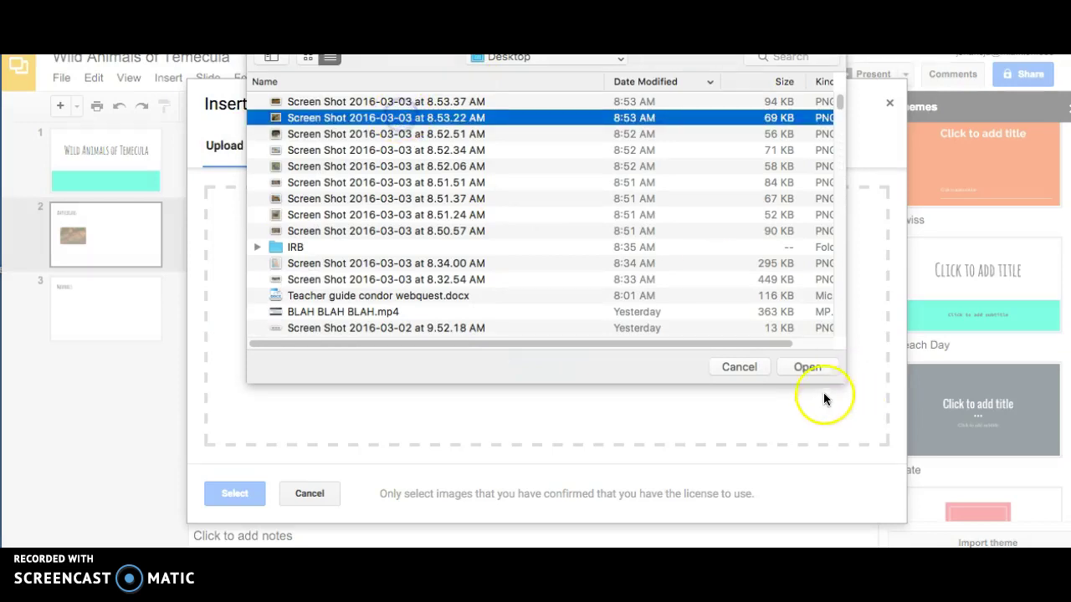
click(808, 367)
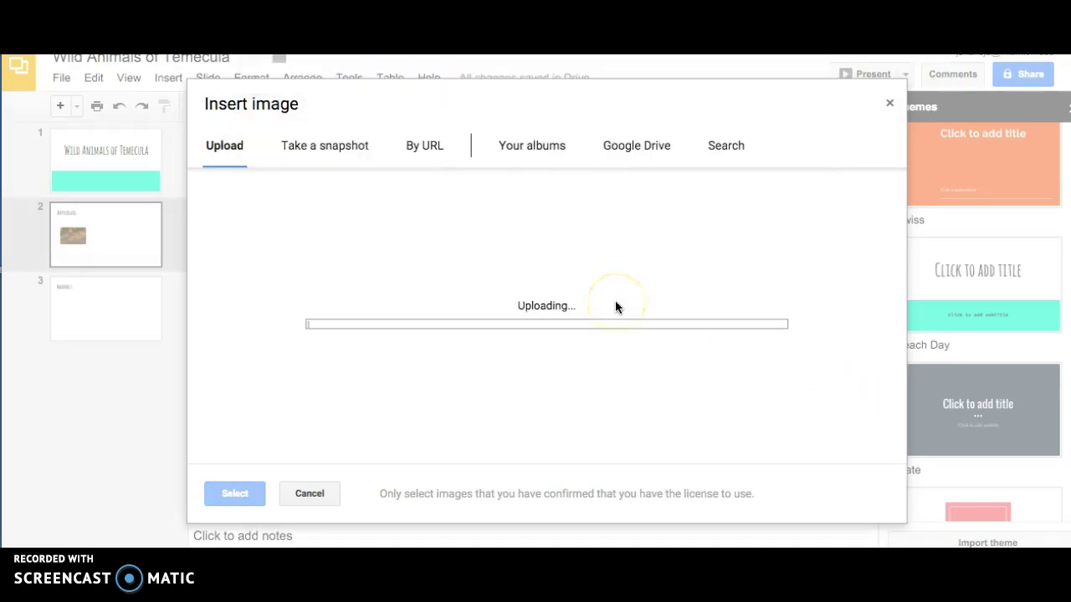
click(588, 310)
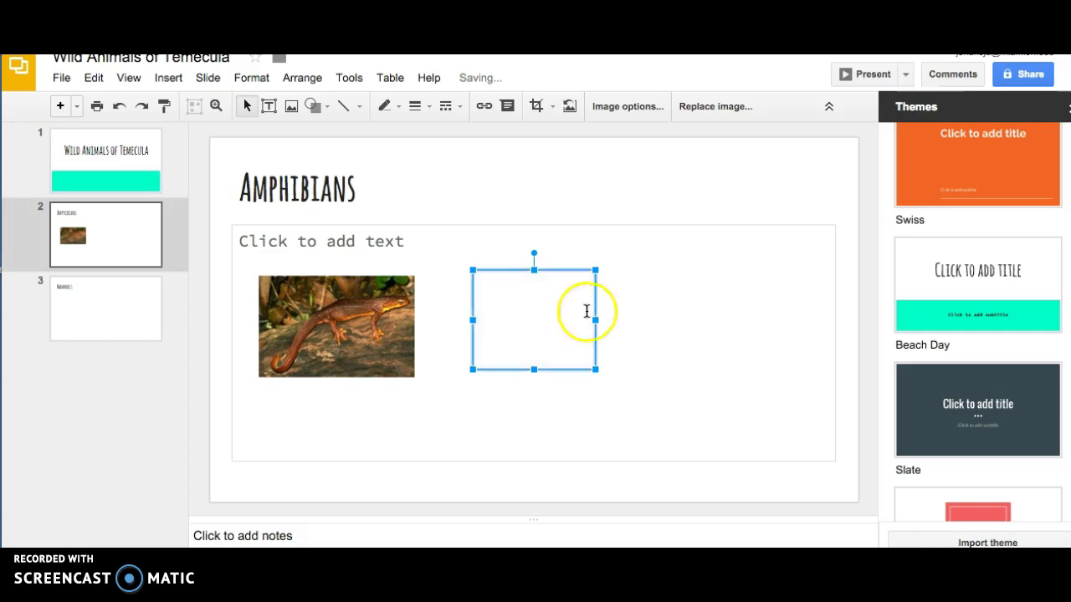
drag(567, 317, 695, 406)
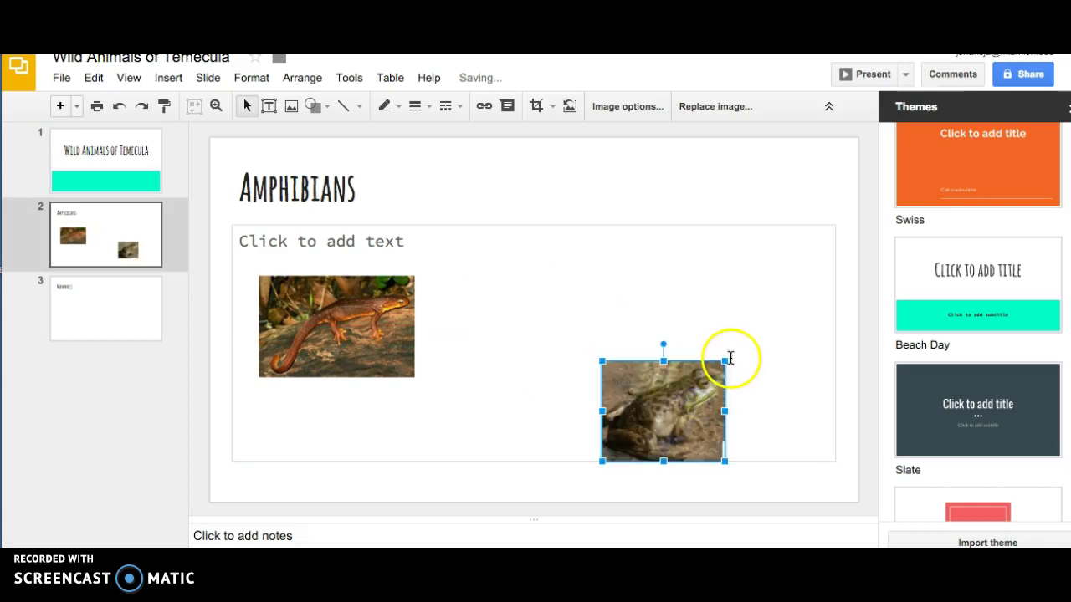
Step: Enlarge the frog and salamander pictures so they fill the body area side by side
drag(724, 359, 799, 276)
click(282, 311)
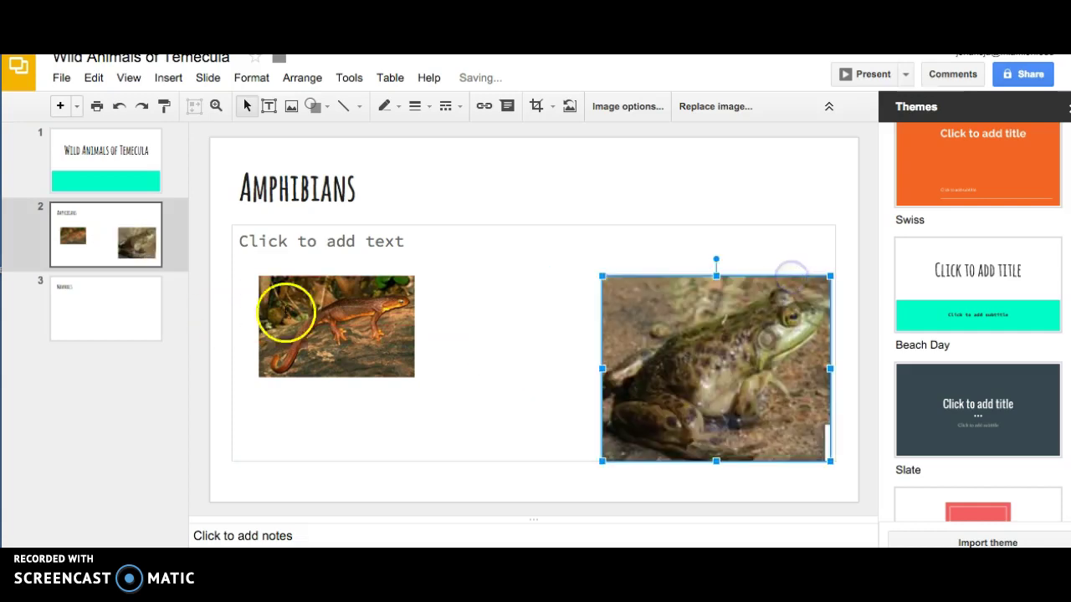
drag(413, 375, 505, 438)
Step: Upload Screen Shot 2016-03-03 at 8.52.51 AM to the Mammals slide, place it left of centre and enlarge it to roughly double size
click(132, 303)
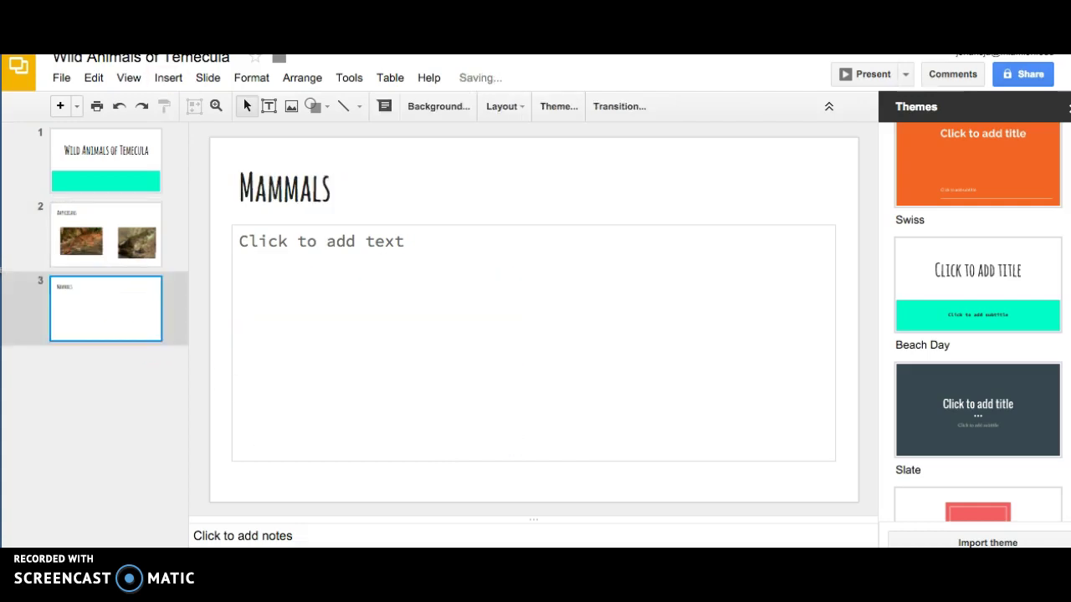
click(167, 79)
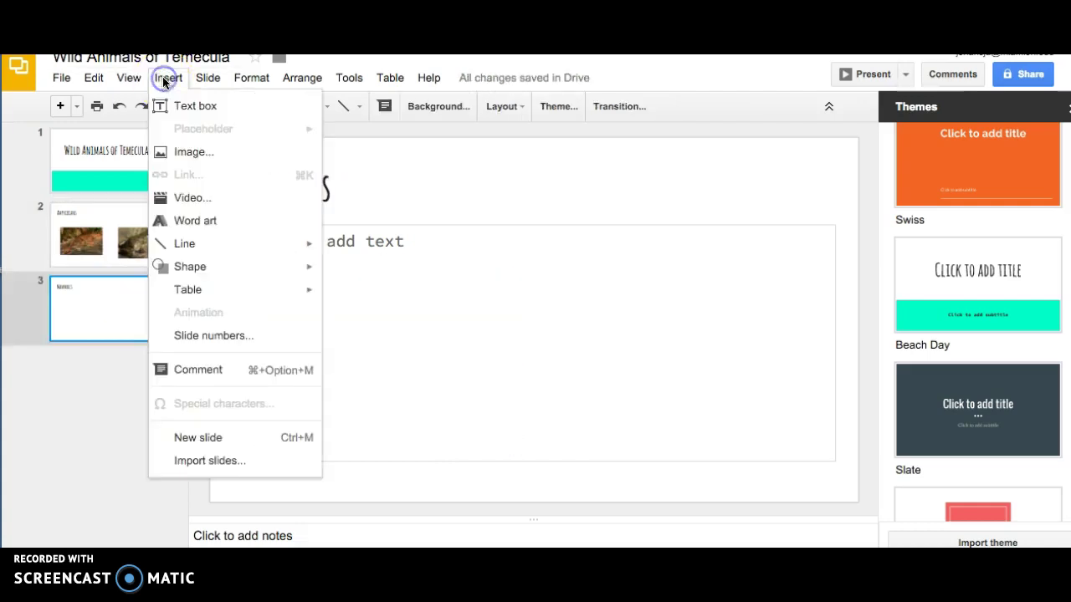
click(190, 151)
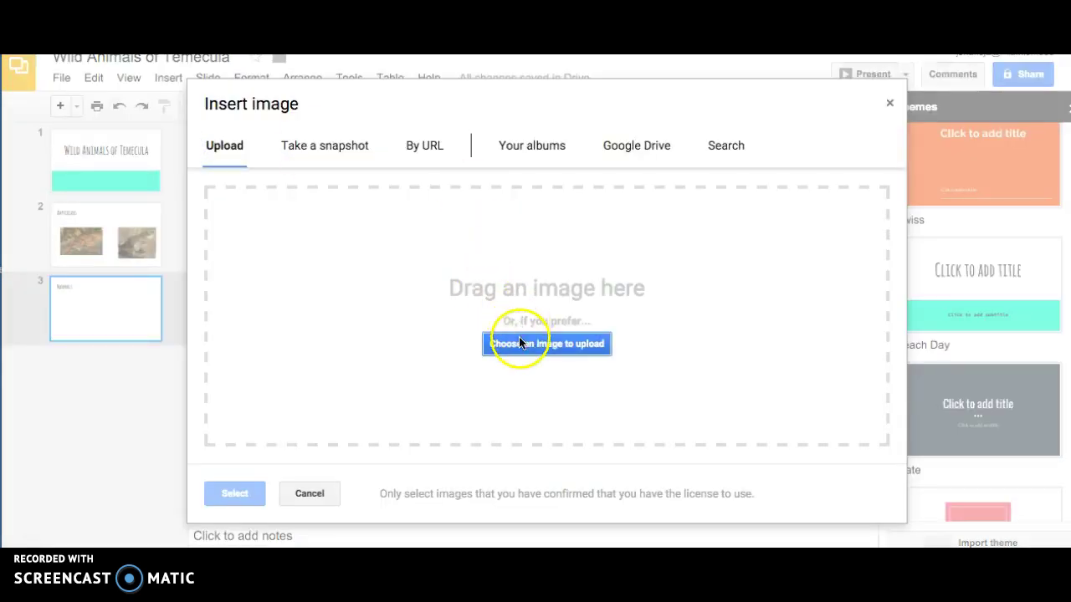
click(519, 340)
click(390, 133)
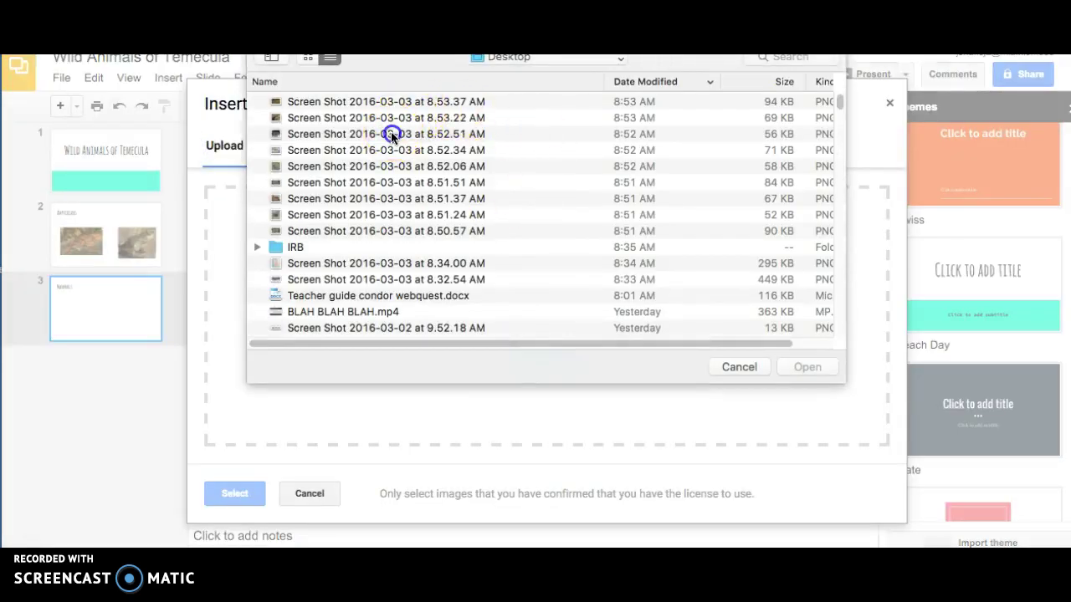
click(806, 367)
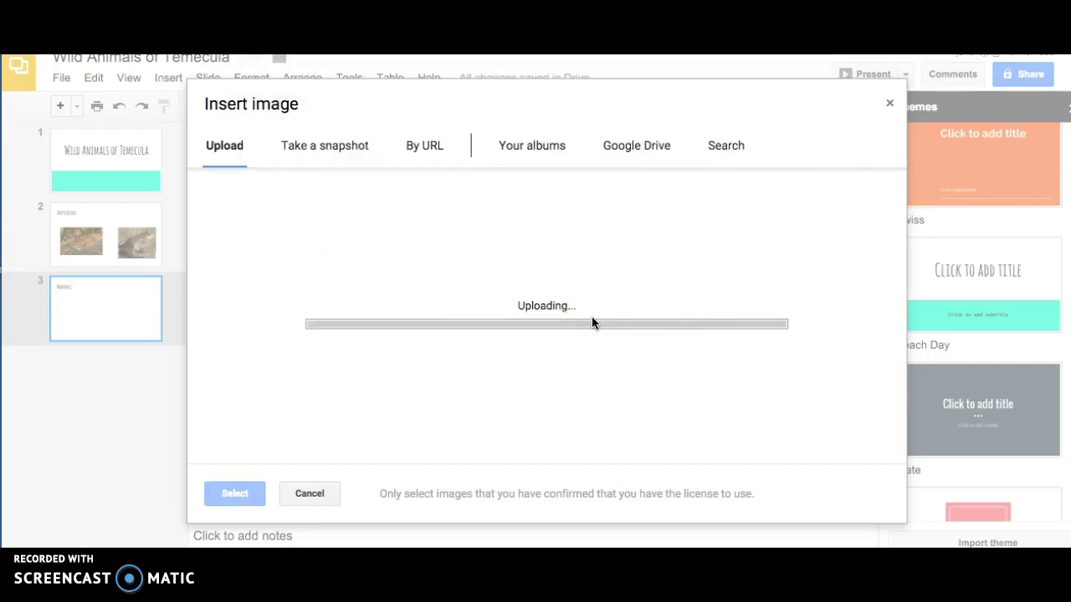
drag(562, 318, 424, 380)
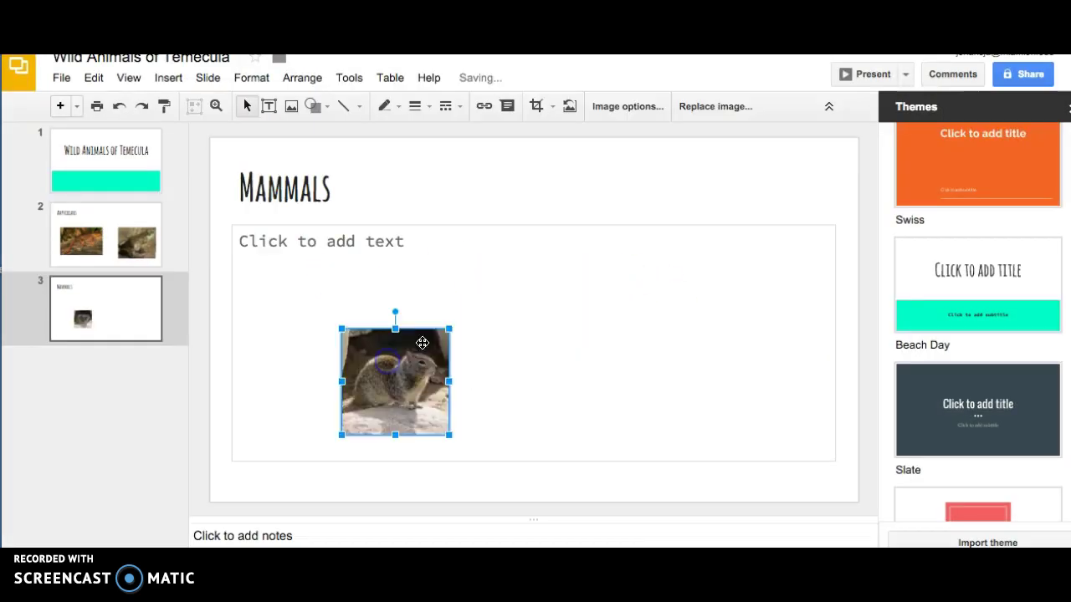
drag(450, 328, 540, 204)
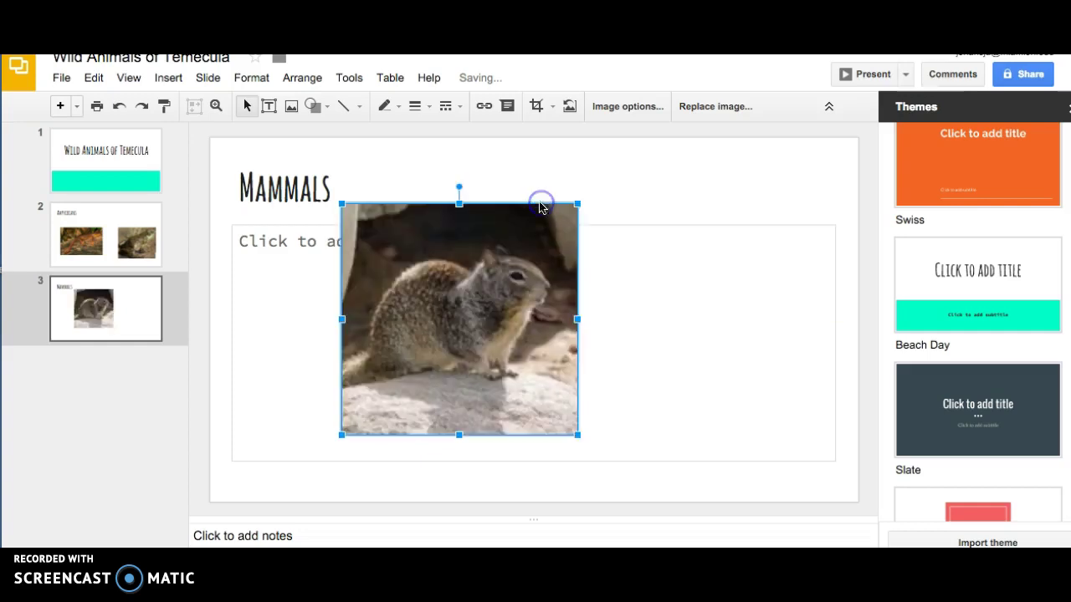
Step: Set the background colour of the Mammals slide to a golden yellow
click(205, 80)
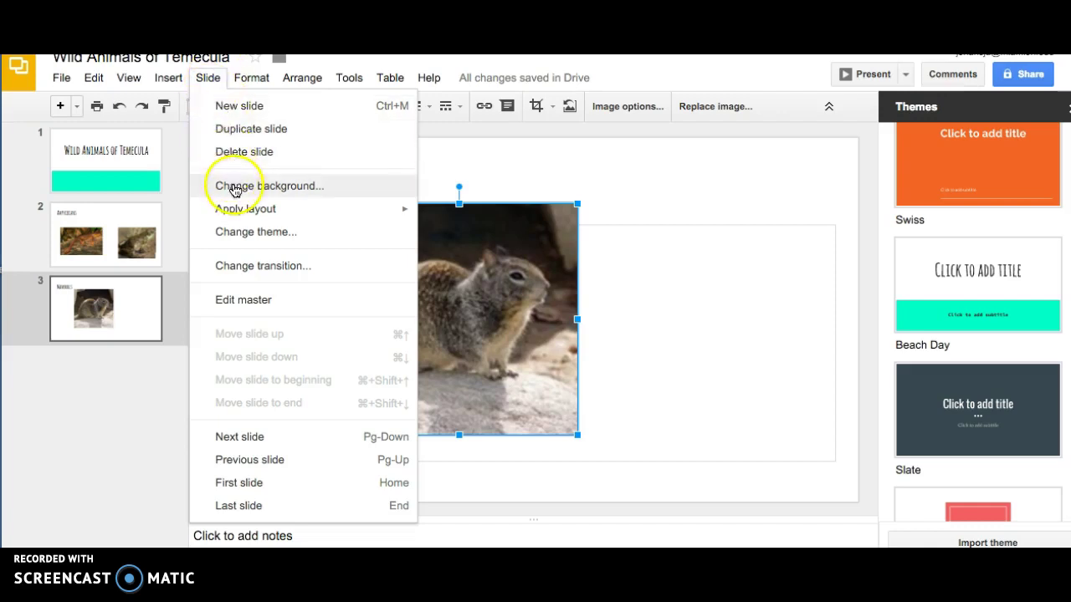
click(267, 186)
click(585, 268)
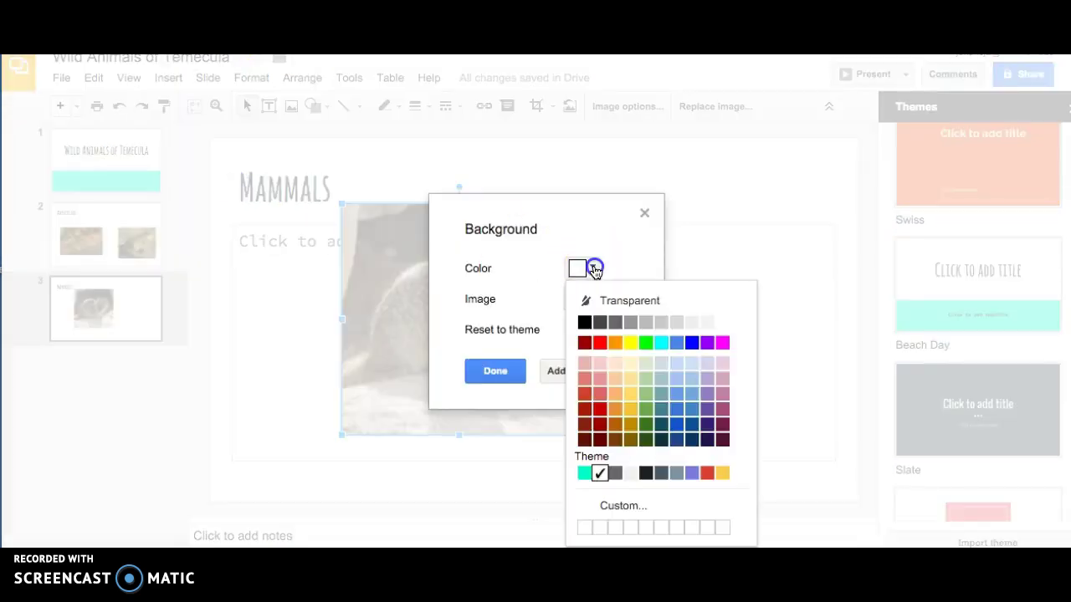
click(629, 395)
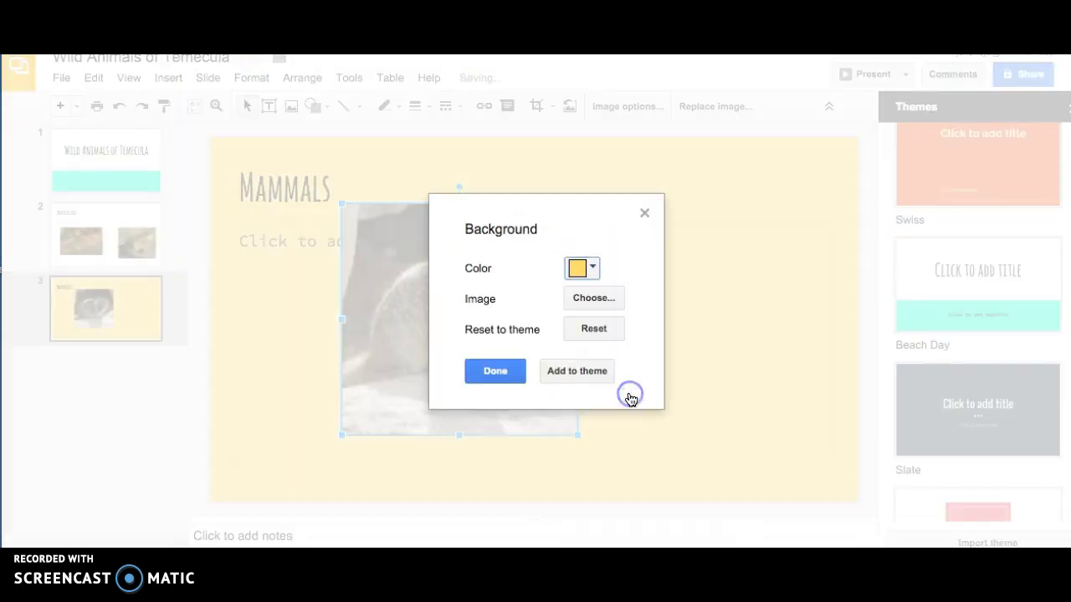
click(502, 370)
Step: Set the background colour of the Amphibians slide to a light cornflower blue
click(107, 212)
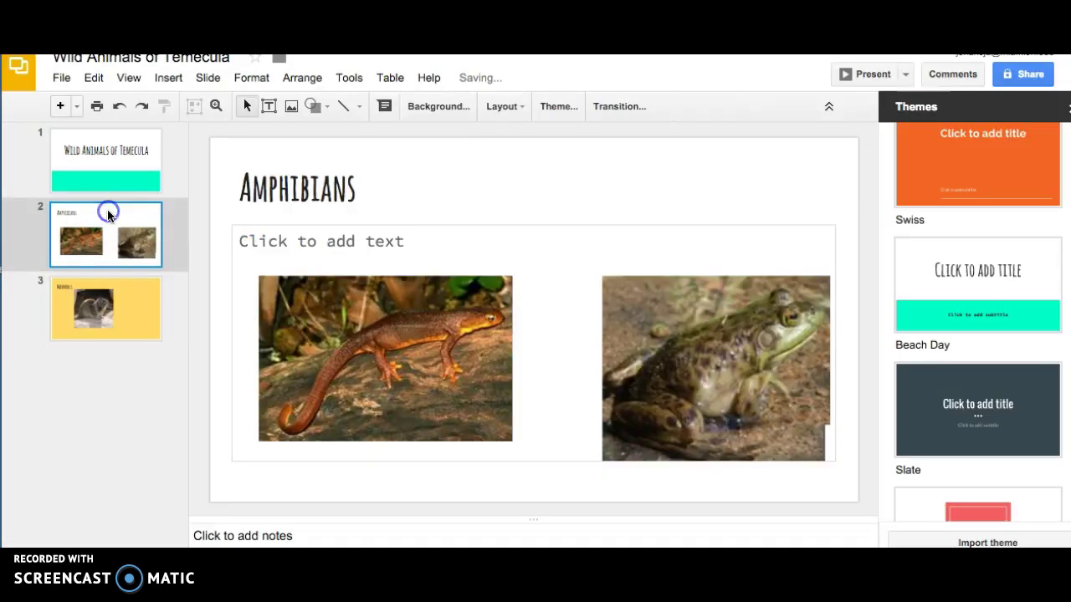
click(205, 78)
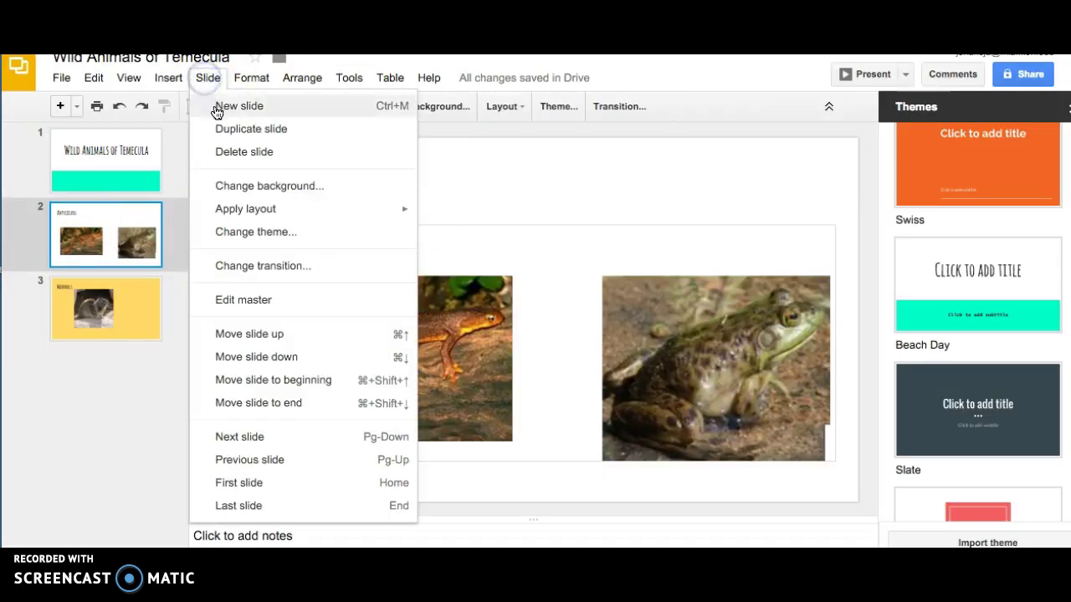
click(227, 185)
click(592, 268)
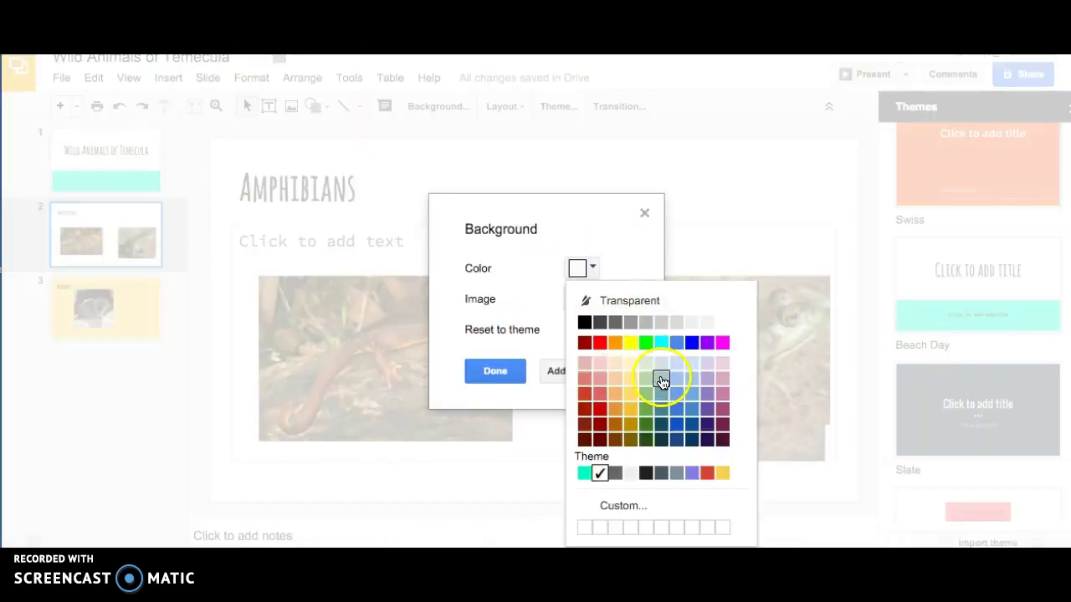
click(676, 396)
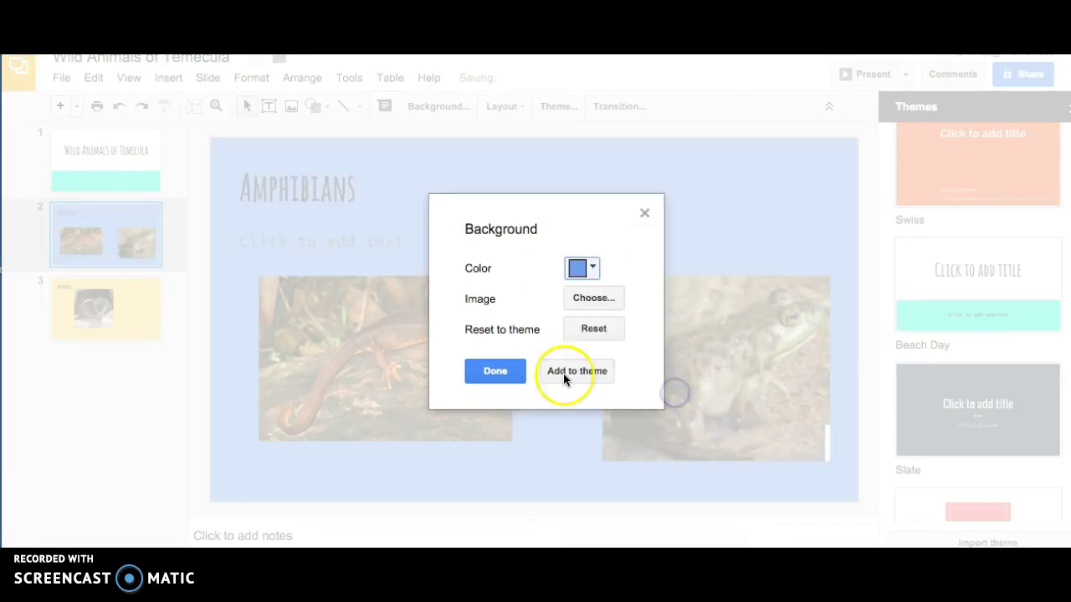
click(497, 372)
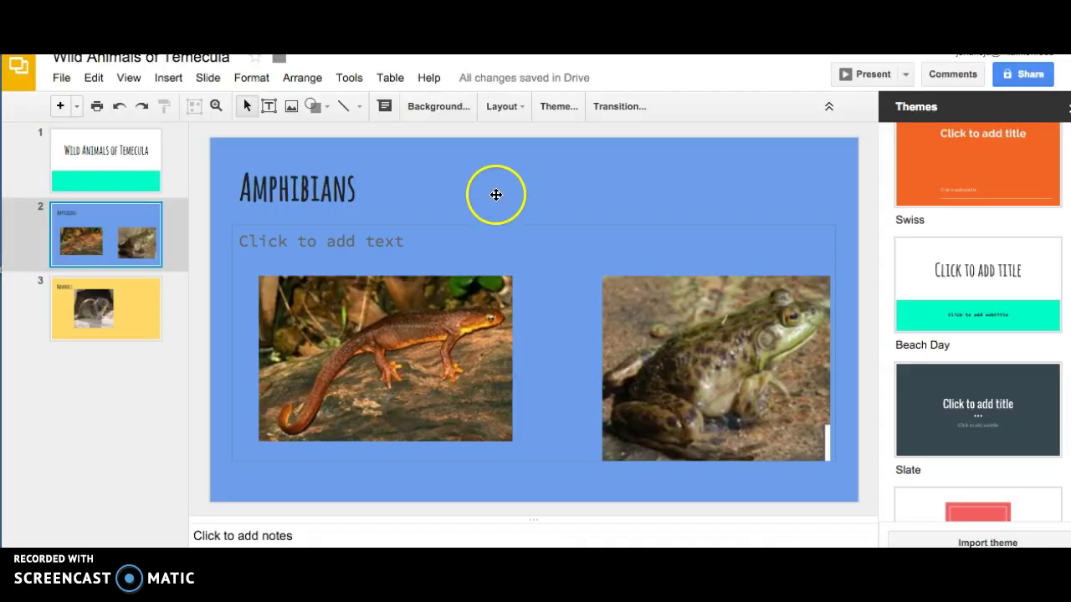
Step: Give the Amphibians slide a Cube transition and slow it down to medium speed
click(209, 78)
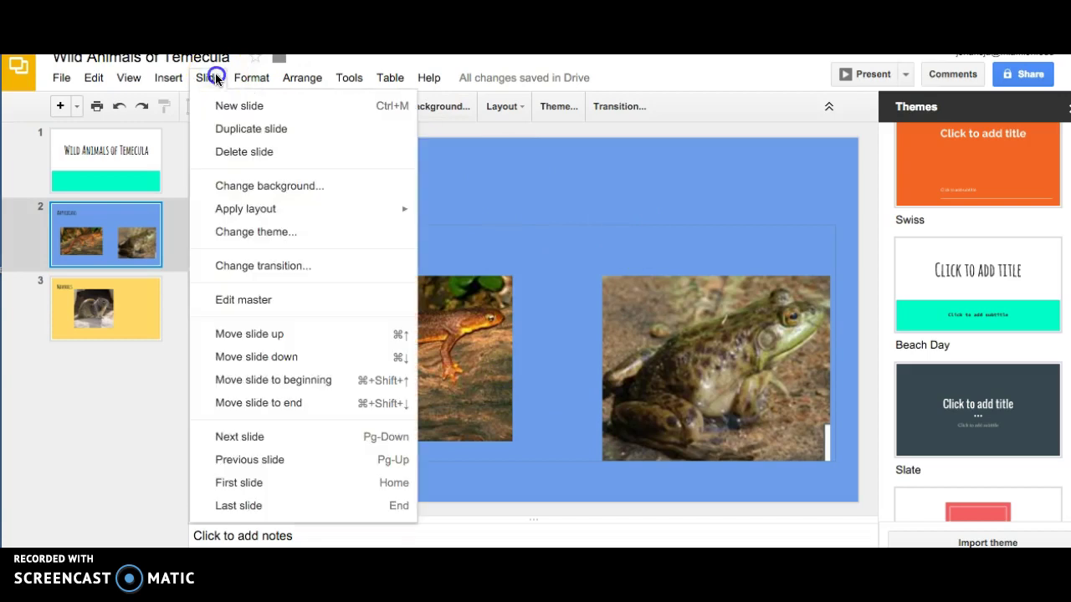
click(252, 79)
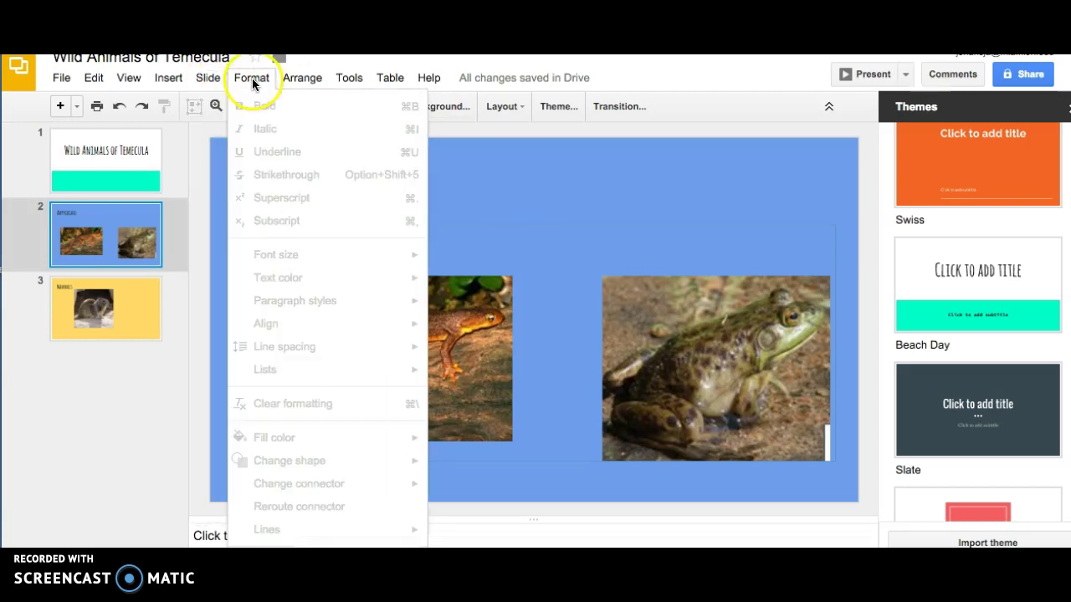
mouse_move(209, 79)
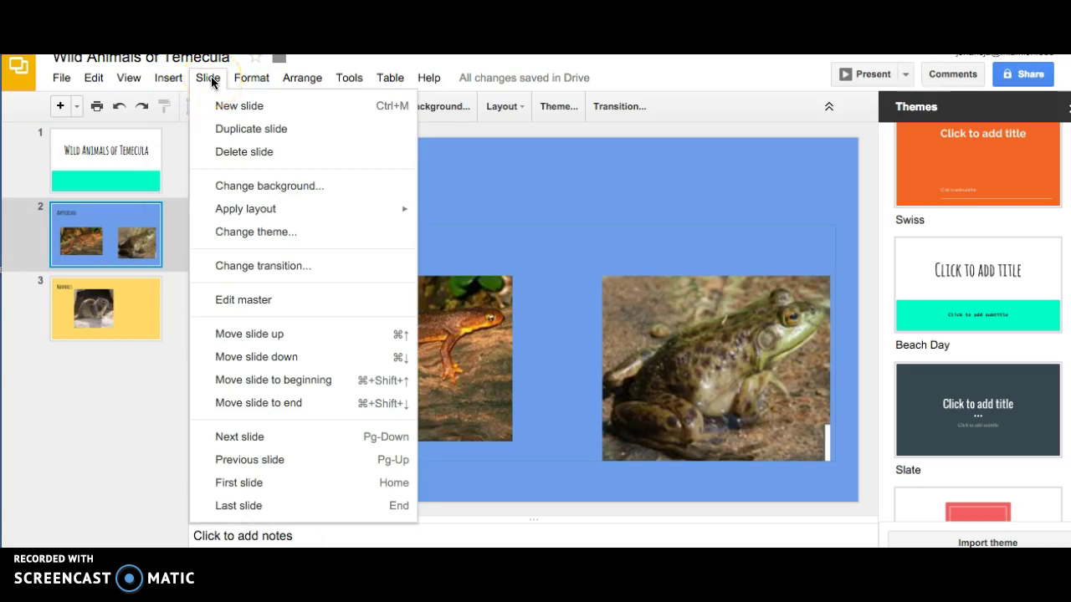
click(243, 266)
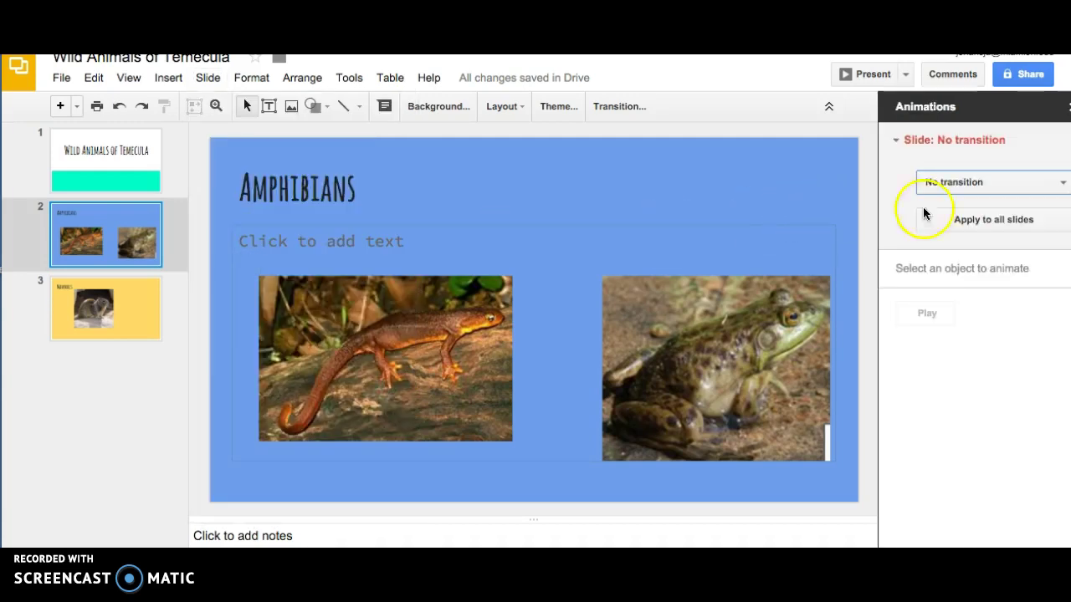
click(1060, 184)
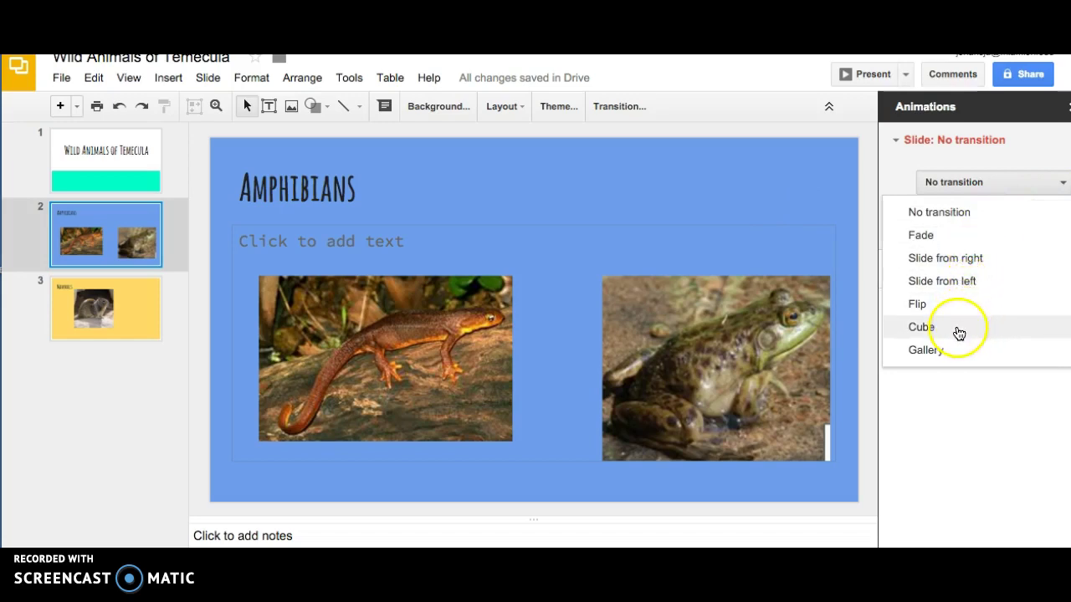
click(959, 334)
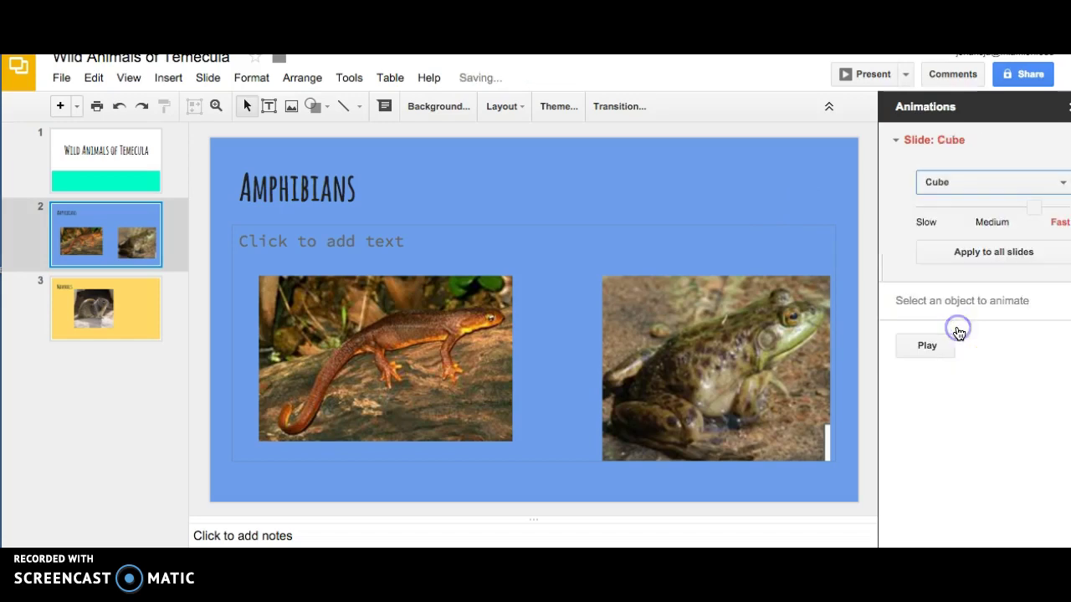
drag(1037, 208, 974, 213)
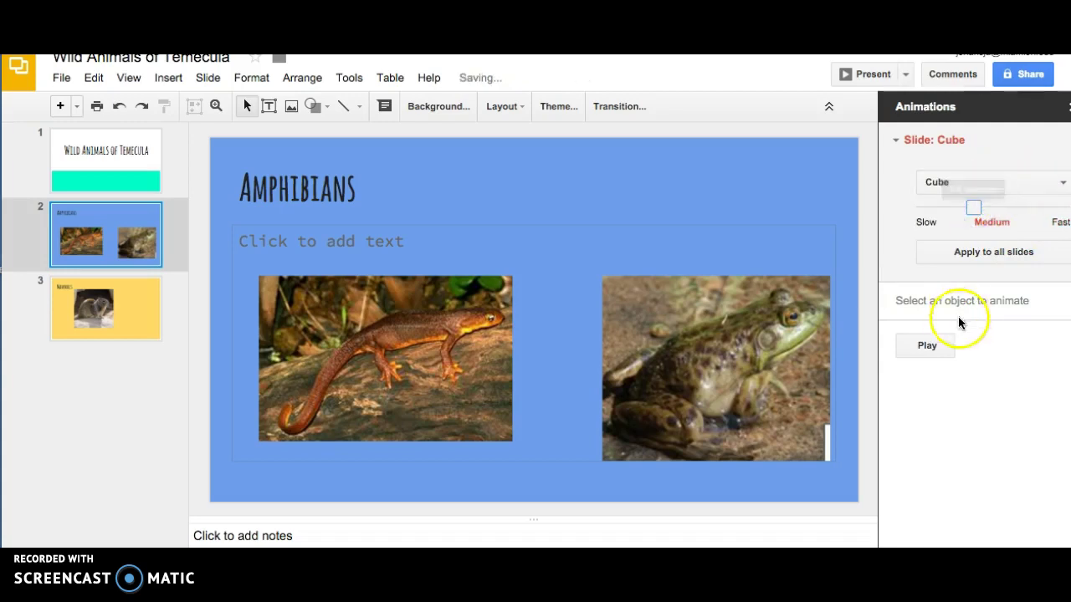
Step: Preview the Amphibians slide's Cube transition, stop the playback and set its speed to fast
click(926, 345)
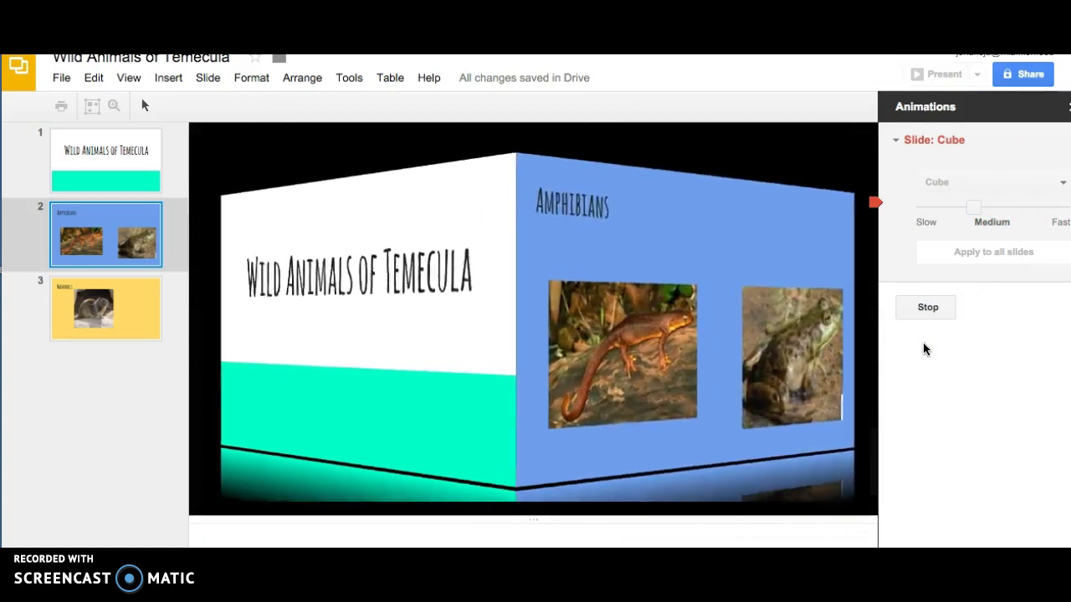
click(985, 222)
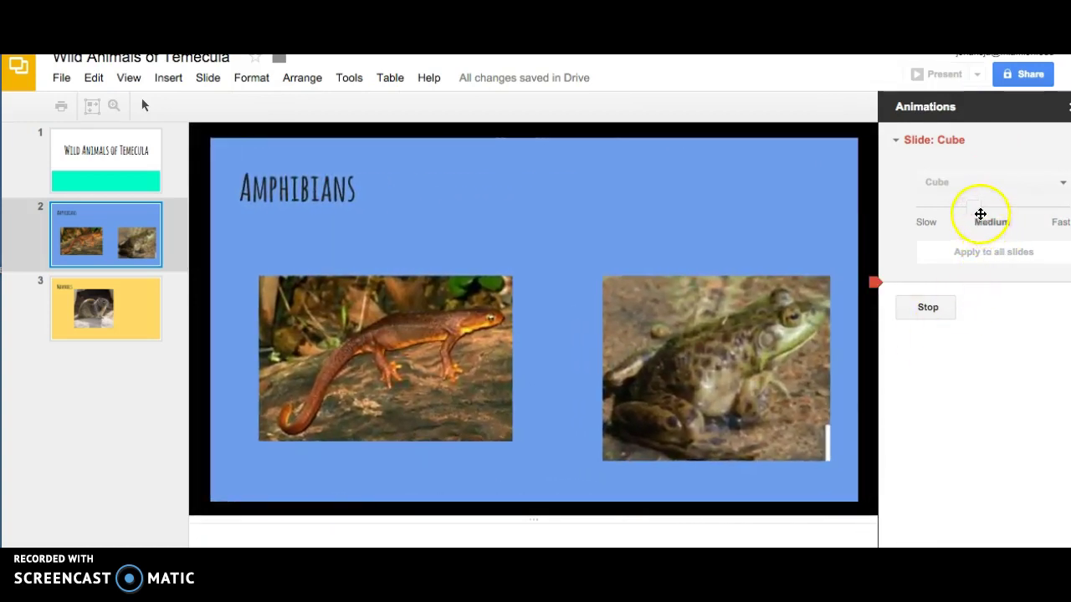
click(927, 307)
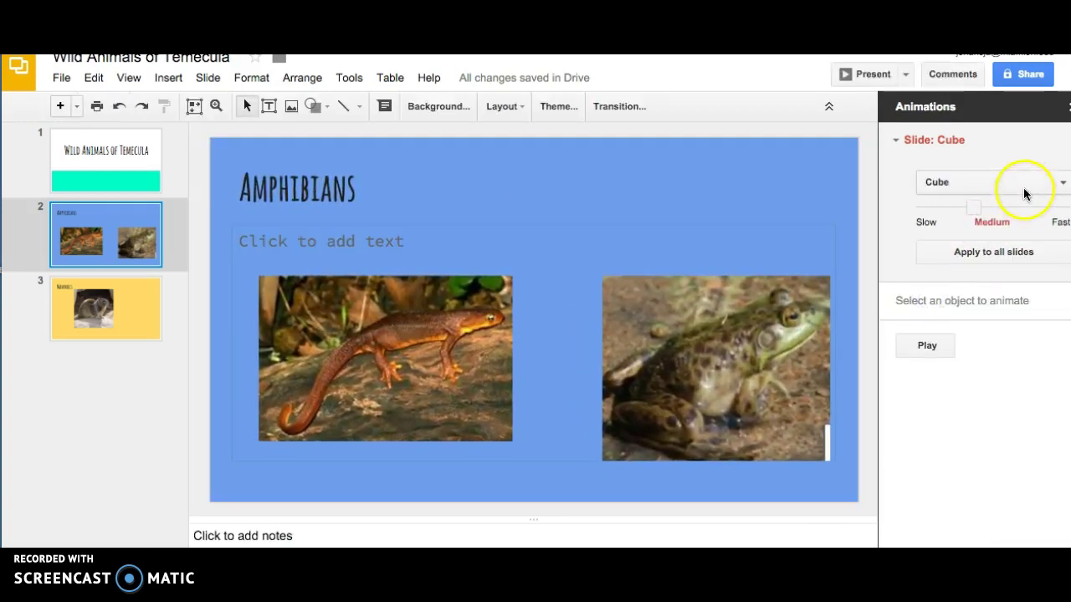
drag(973, 207, 1037, 198)
Step: Turn on link sharing for the presentation and get its shareable link
click(64, 78)
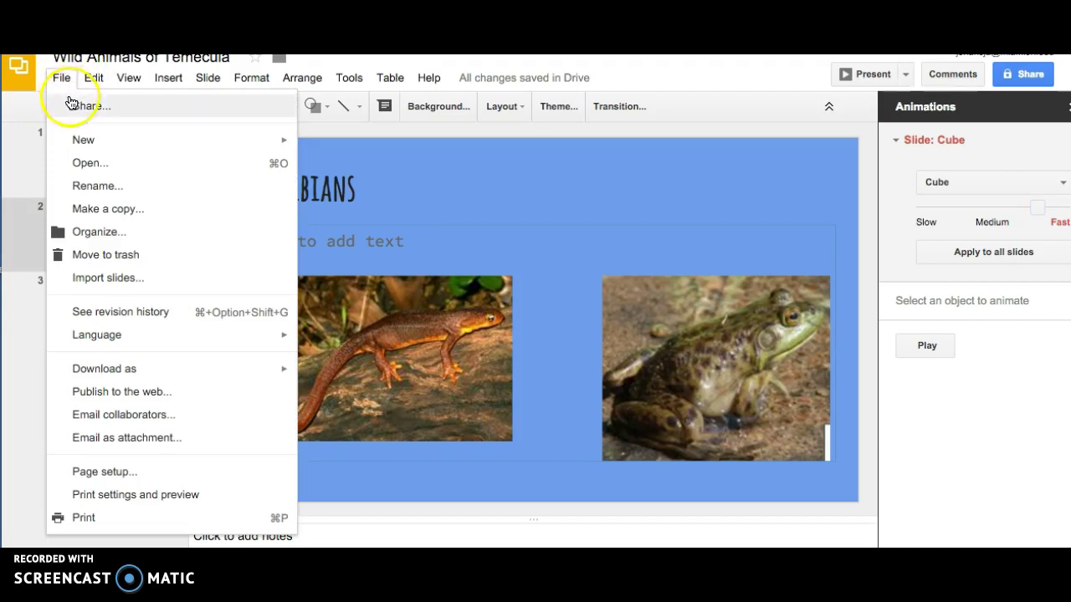
click(69, 104)
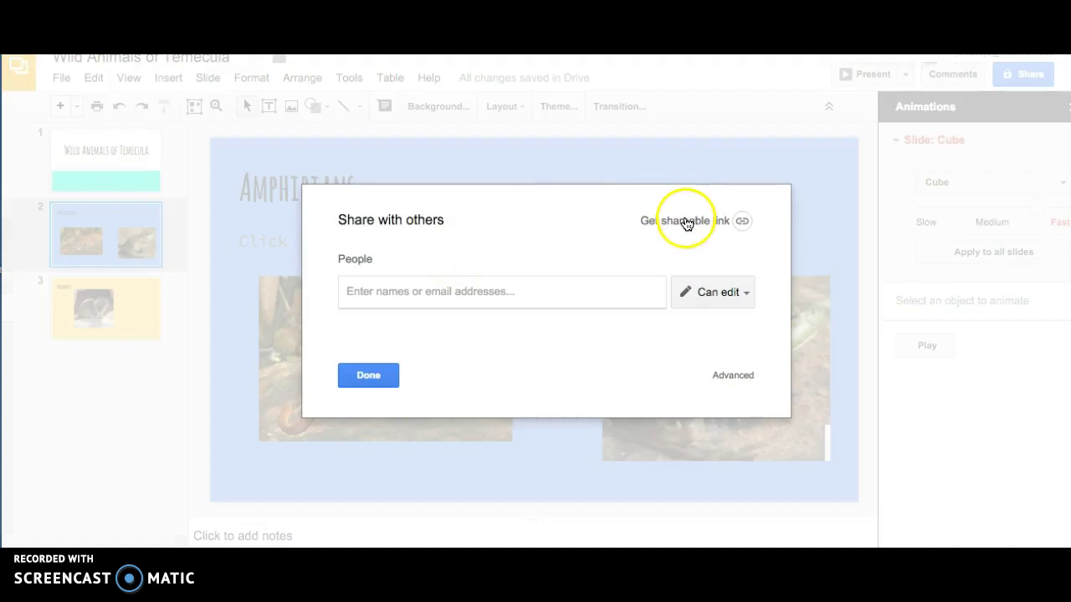
click(686, 220)
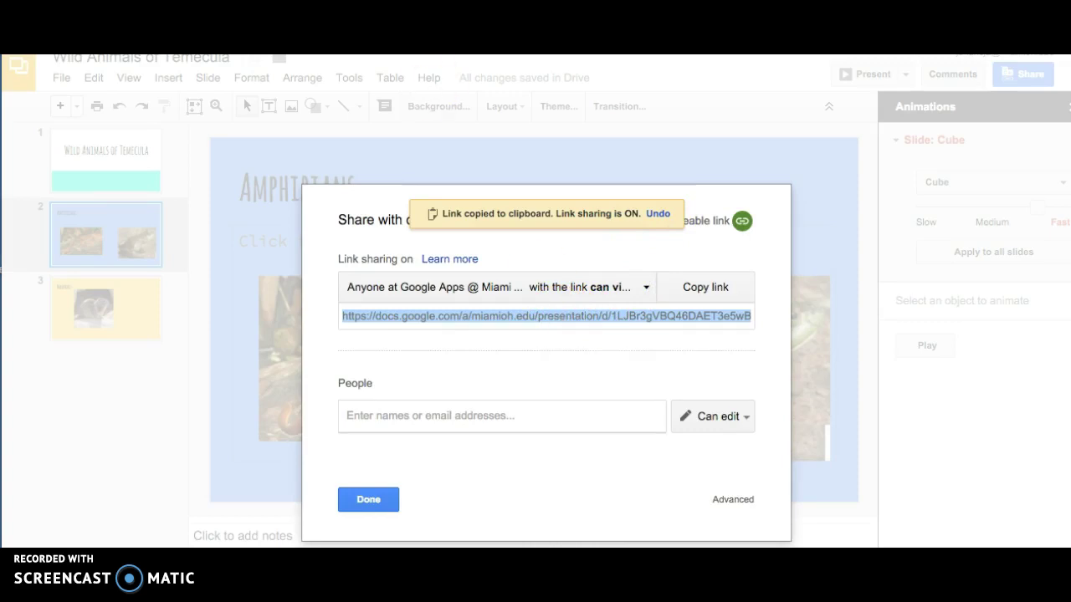
Step: Paste the shareable link into the Condor Conservation document in Google Docs below the slideshow link request, then return to the presentation and finish sharing
key(ctrl+Tab)
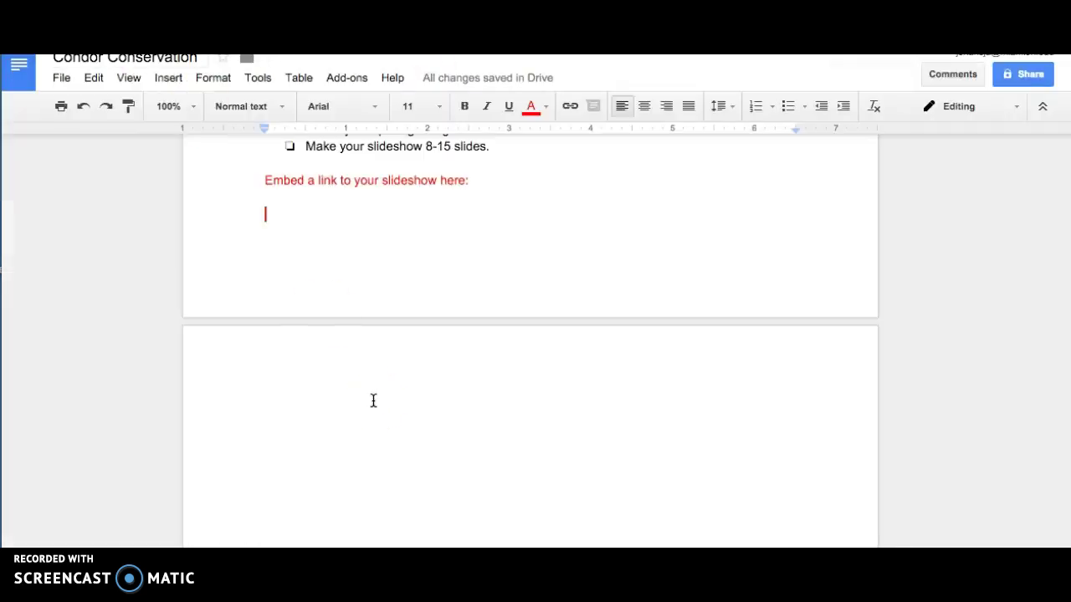
key(ctrl+v)
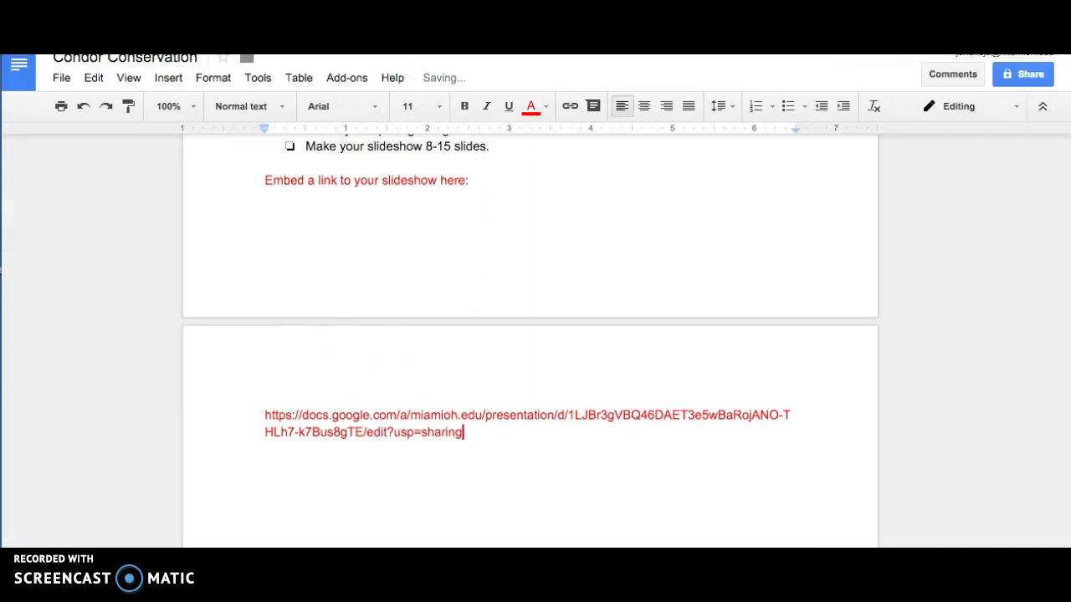
key(ctrl+shift+Tab)
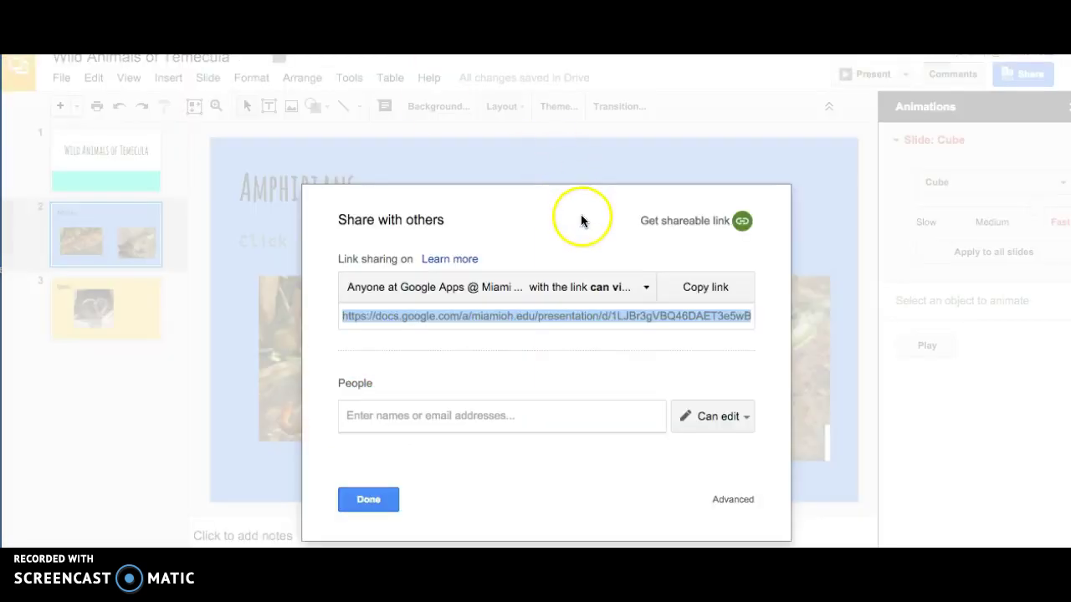
click(362, 490)
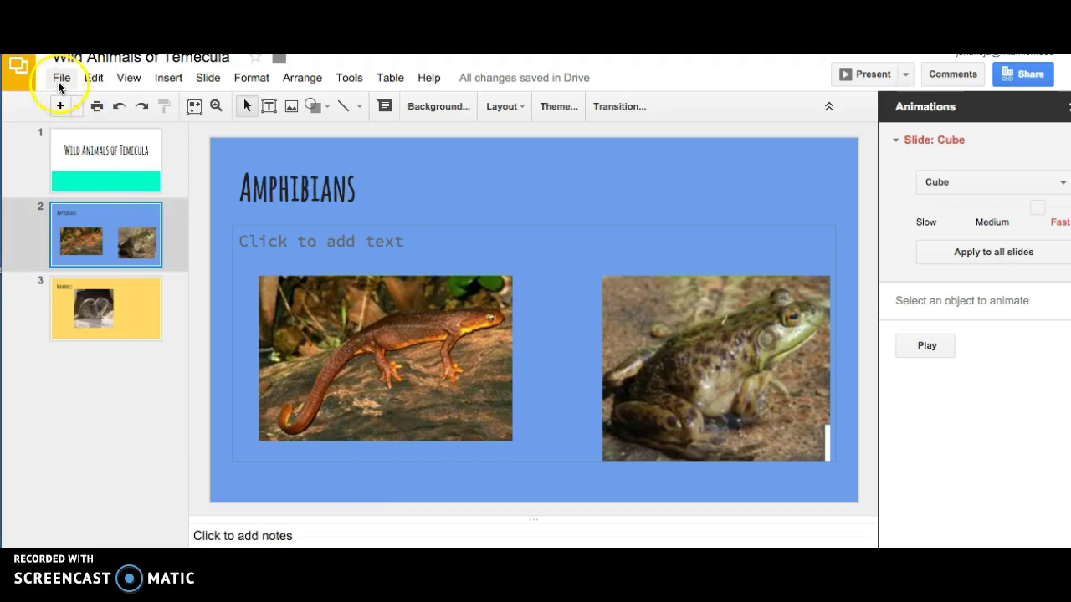
Step: Set the web publishing link options to auto-advance every 5 seconds, start when the player loads and restart after the last slide
click(60, 80)
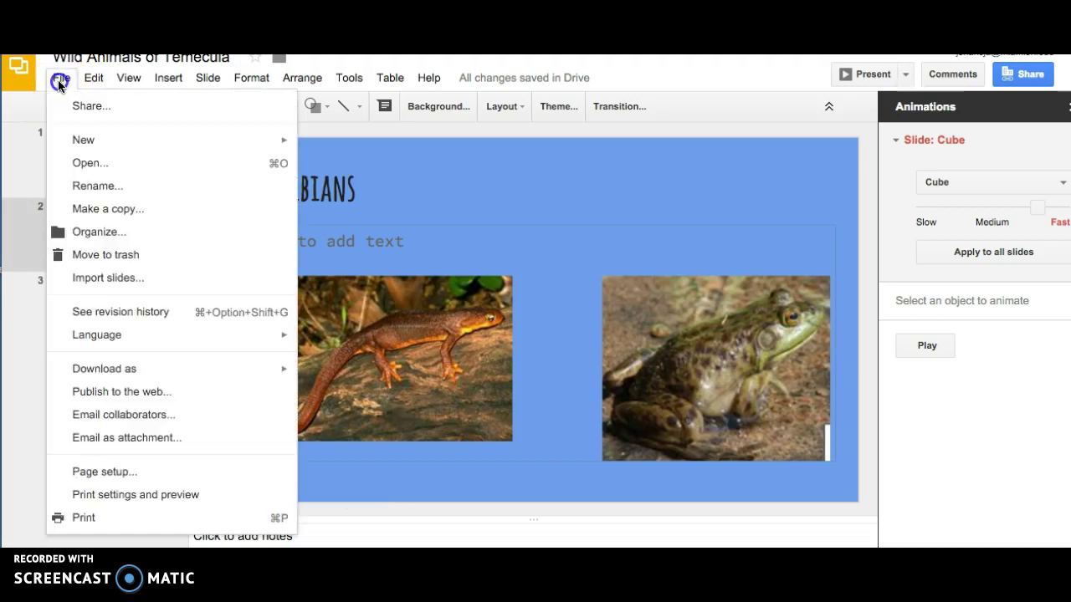
click(88, 391)
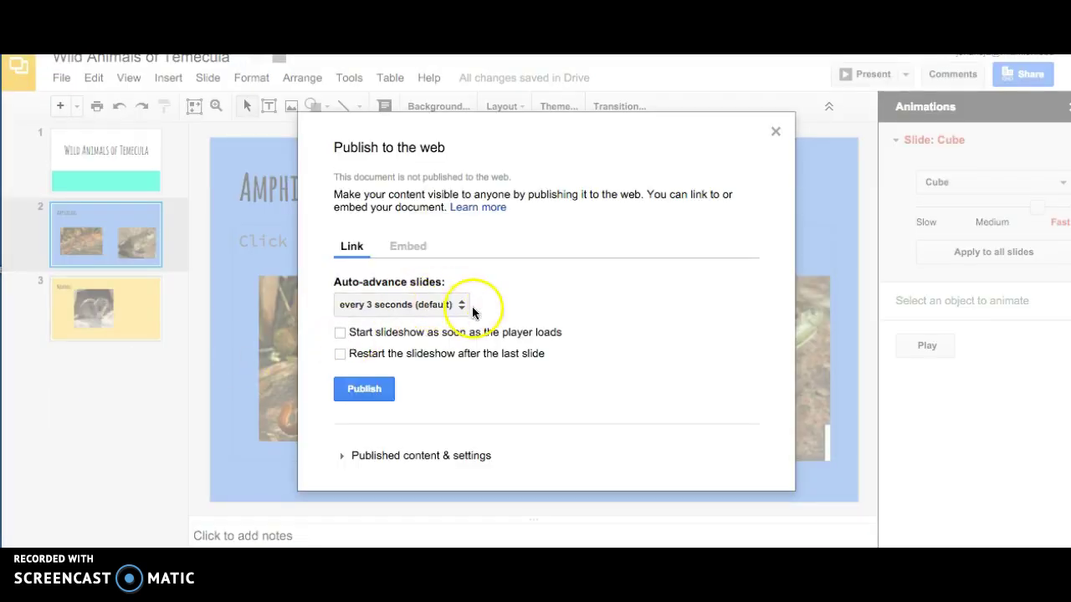
click(461, 310)
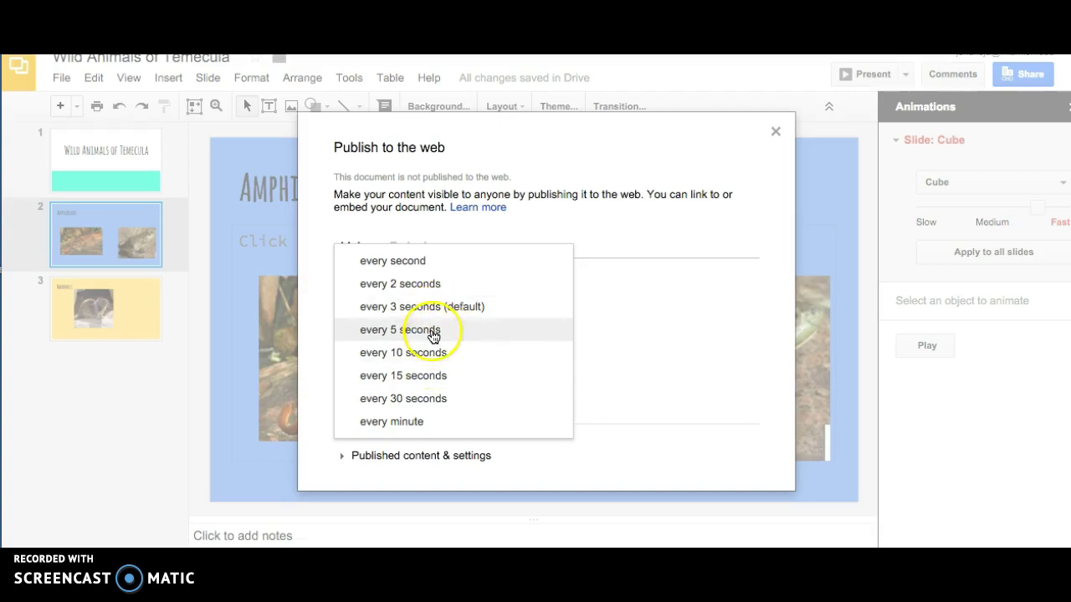
click(433, 333)
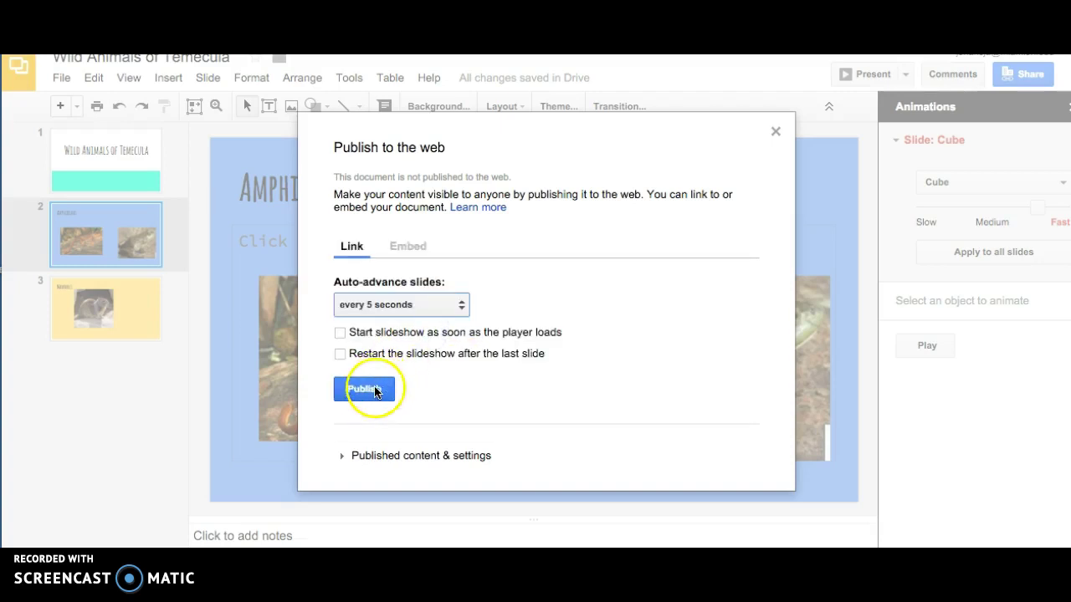
click(339, 333)
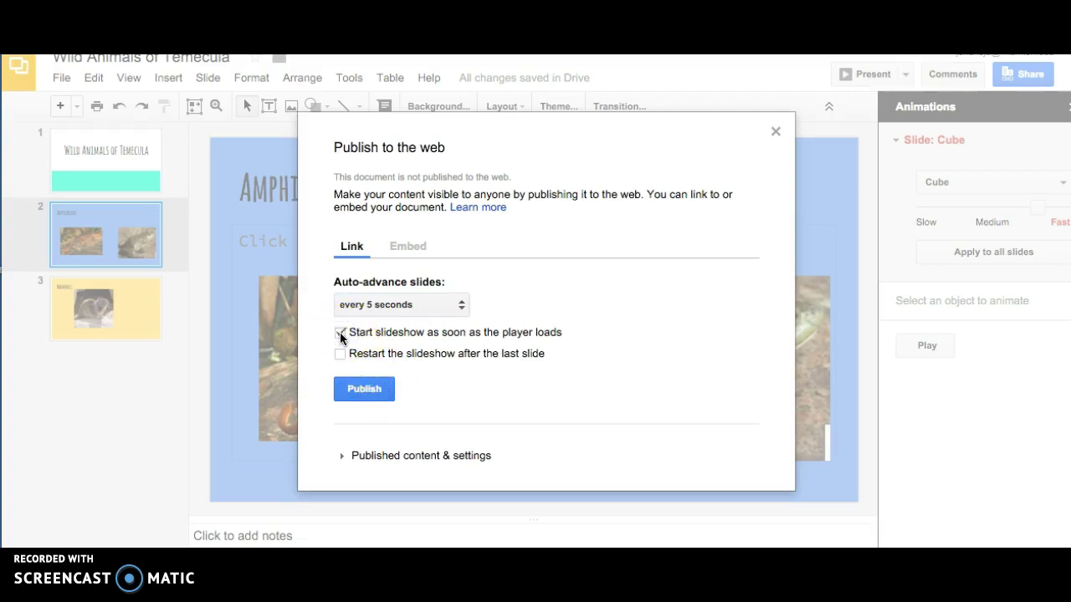
click(340, 354)
Step: Publish the presentation as an embed that auto-advances every 5 seconds, starts on player load and restarts after the last slide
click(412, 250)
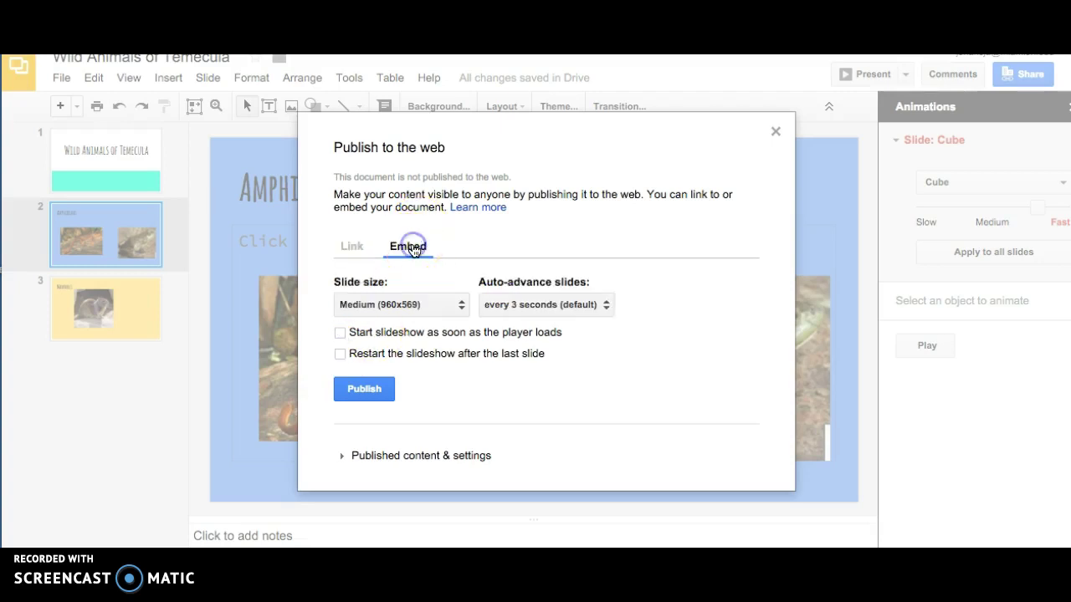
click(341, 332)
click(341, 353)
click(604, 305)
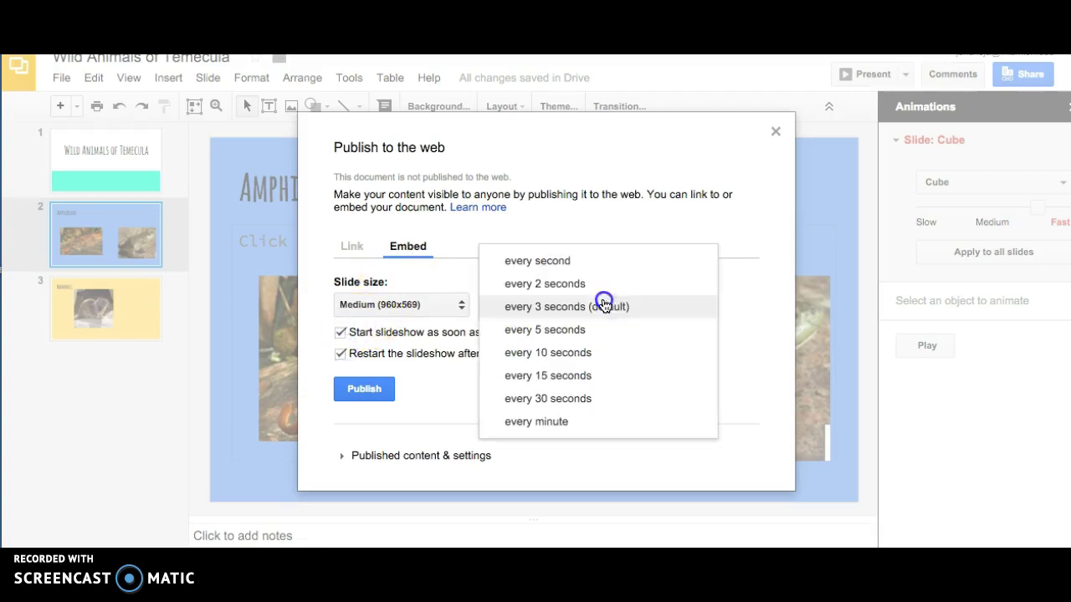
click(580, 329)
click(355, 391)
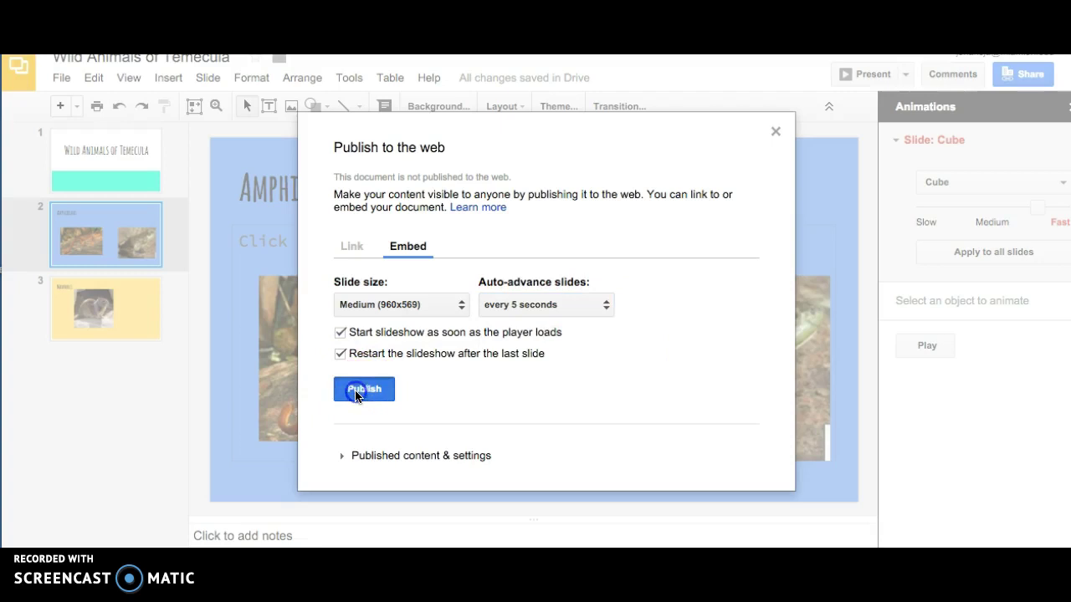
click(683, 195)
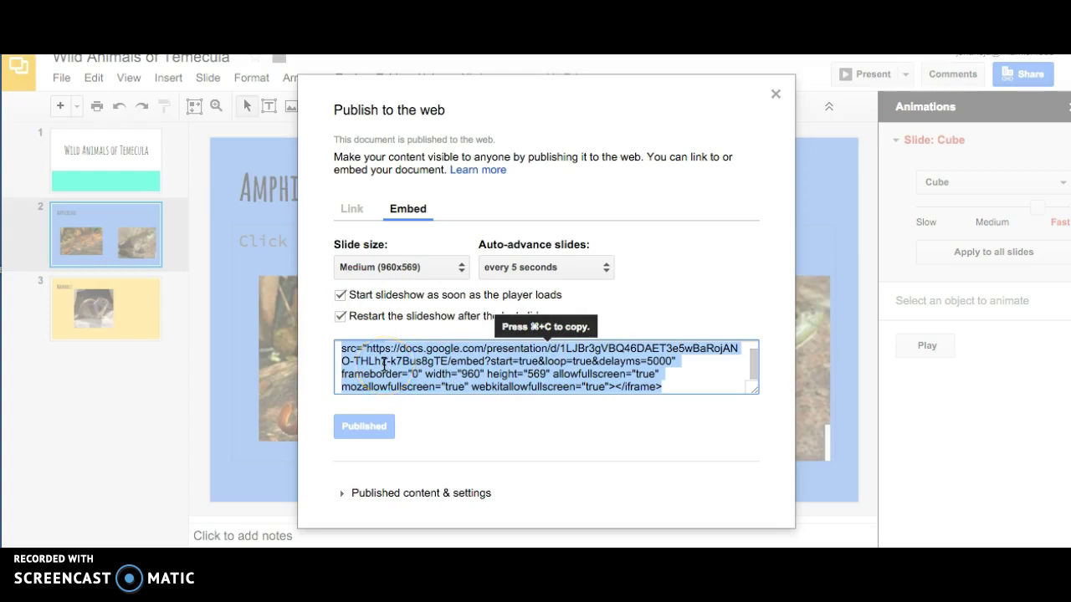
scroll(443, 373, up, 1)
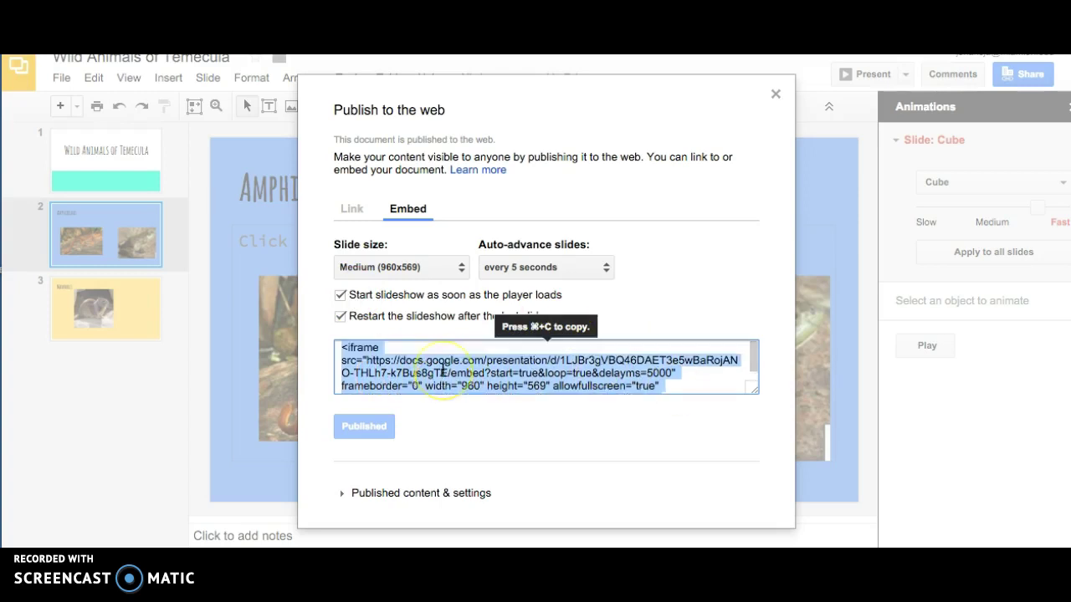
Step: Copy the complete embed code and paste it into the Condor Conservation document in Google Docs on a new line below the shareable link
scroll(439, 369, down, 1)
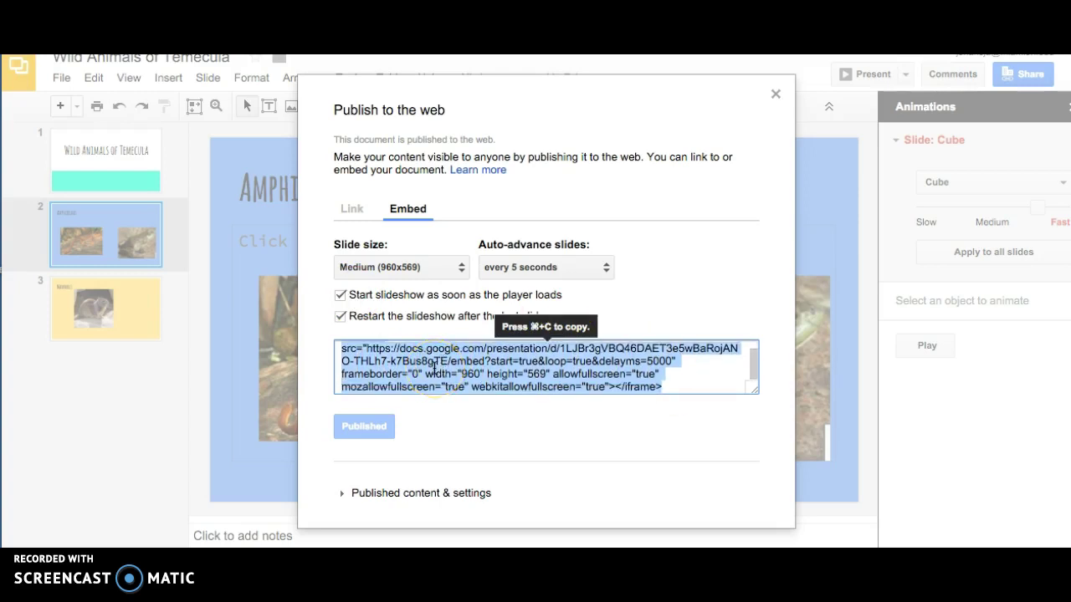
key(super+c)
key(super+Tab)
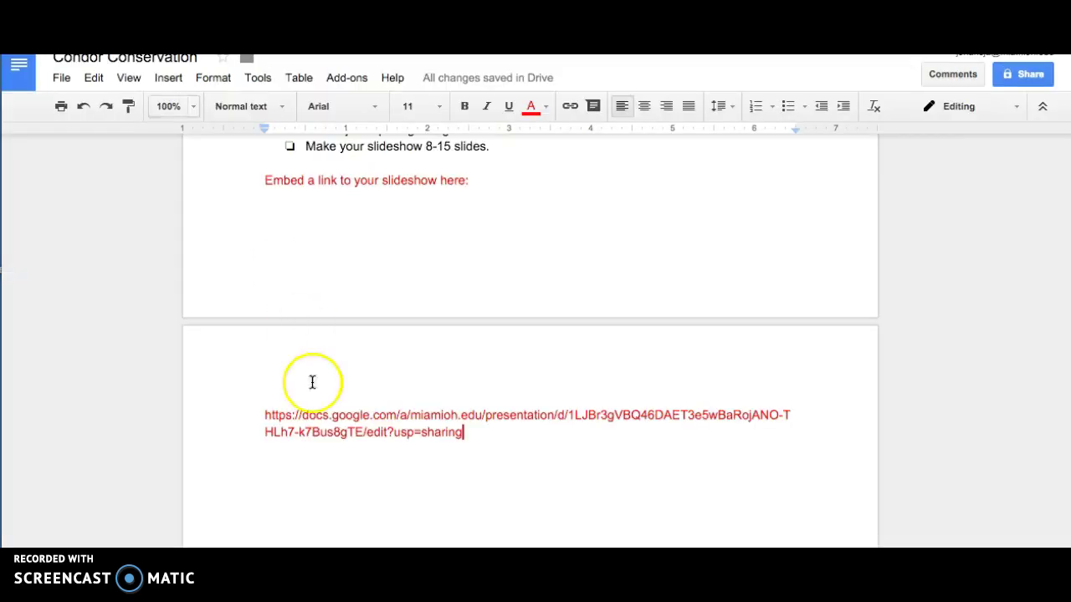
key(Return)
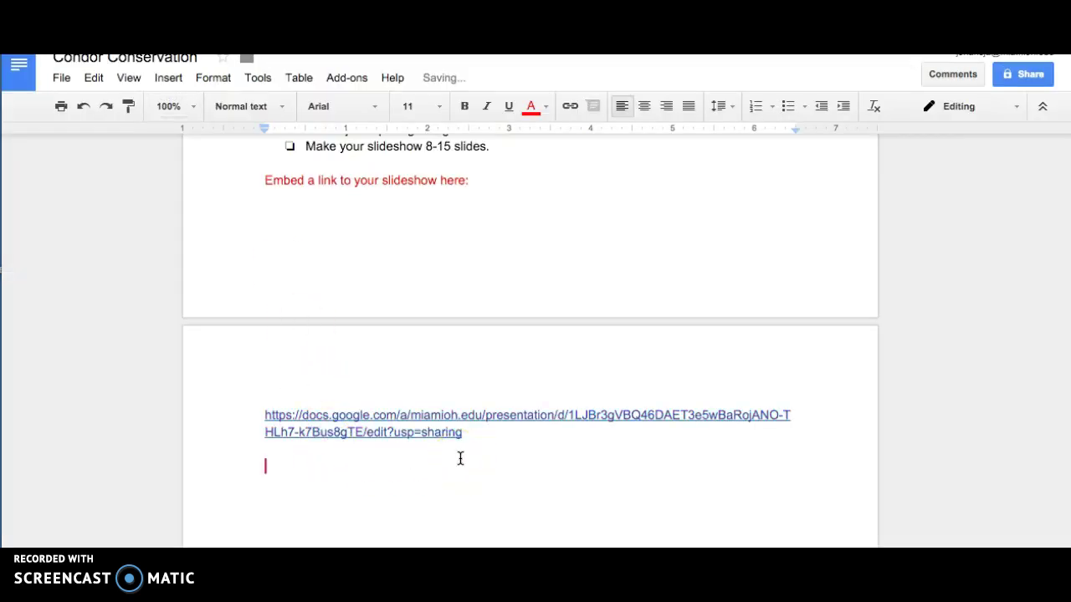
key(super+v)
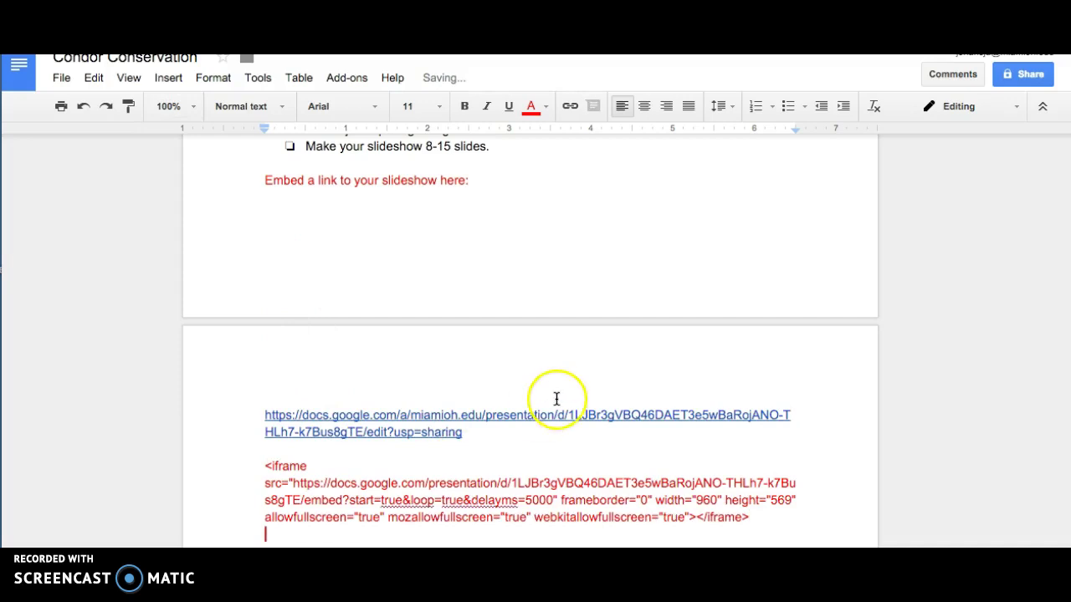
scroll(574, 355, down, 3)
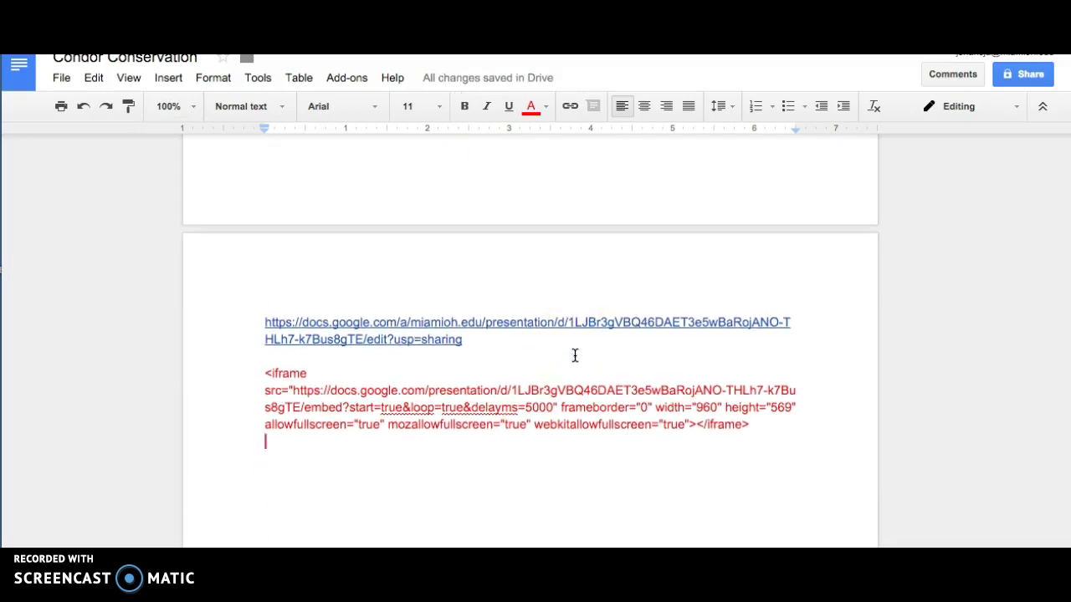
key(Return)
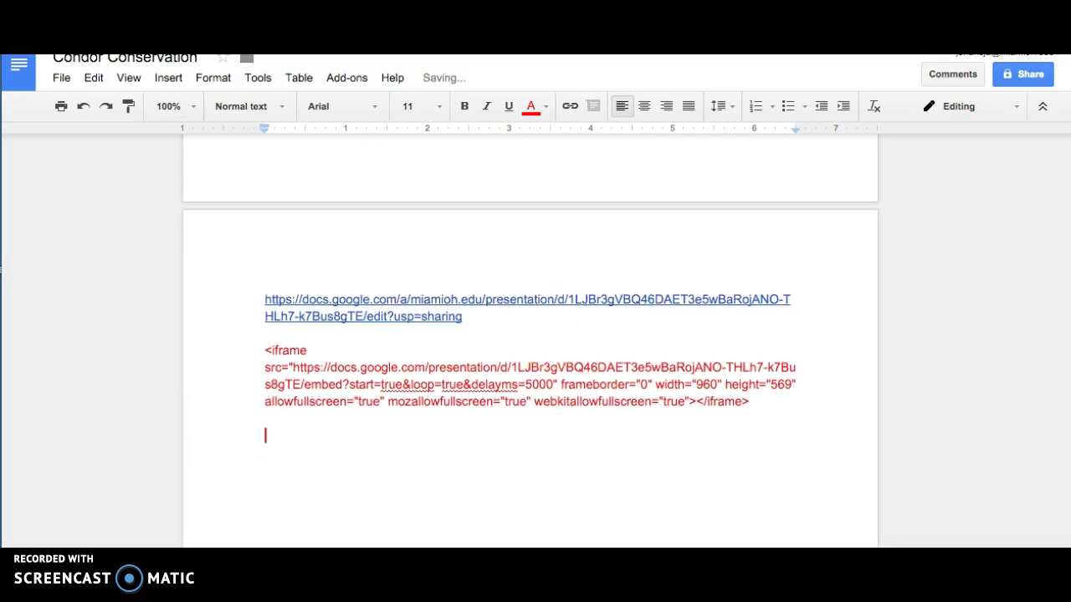
Step: Return to the Wild Animals of Temecula presentation in Google Slides and close its web publishing settings
key(ctrl+Tab)
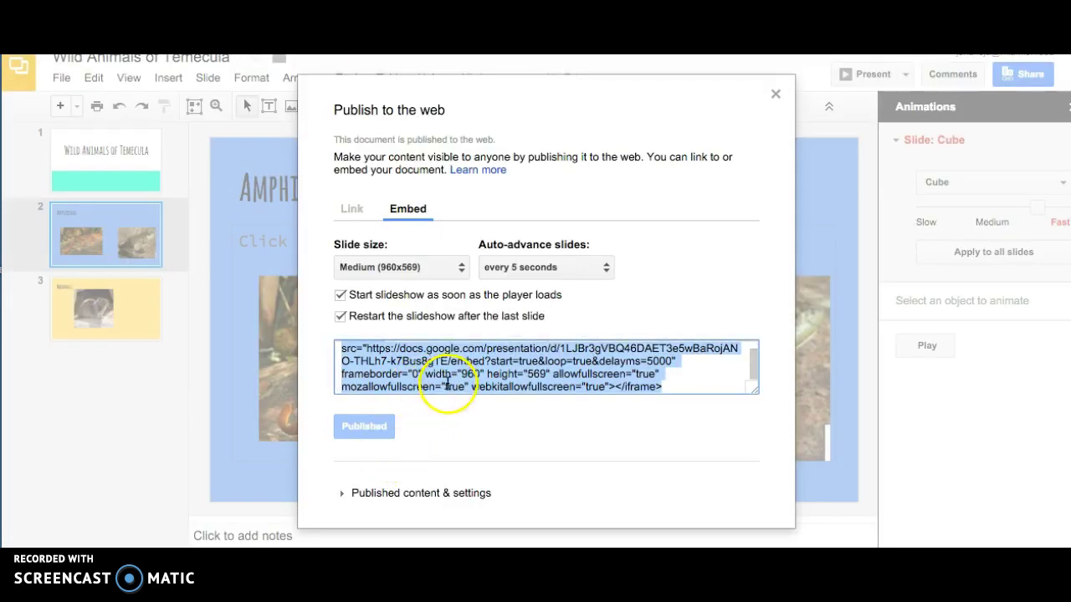
click(508, 378)
click(507, 378)
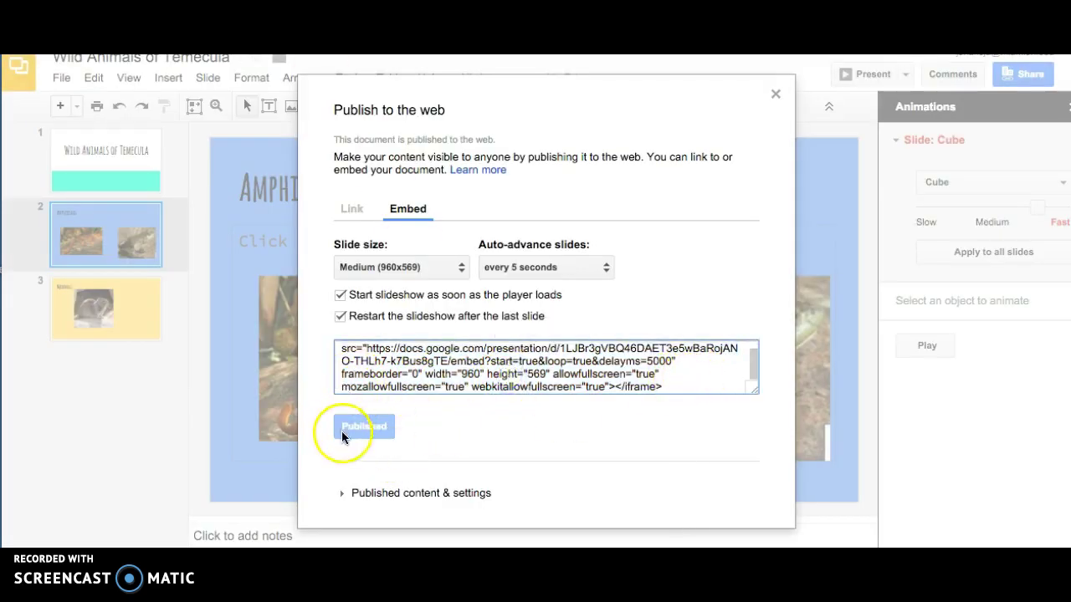
click(774, 94)
Step: Review the presentation's embed code and stop-publishing option in the web publishing settings, close them and return to the Condor Conservation document
click(60, 78)
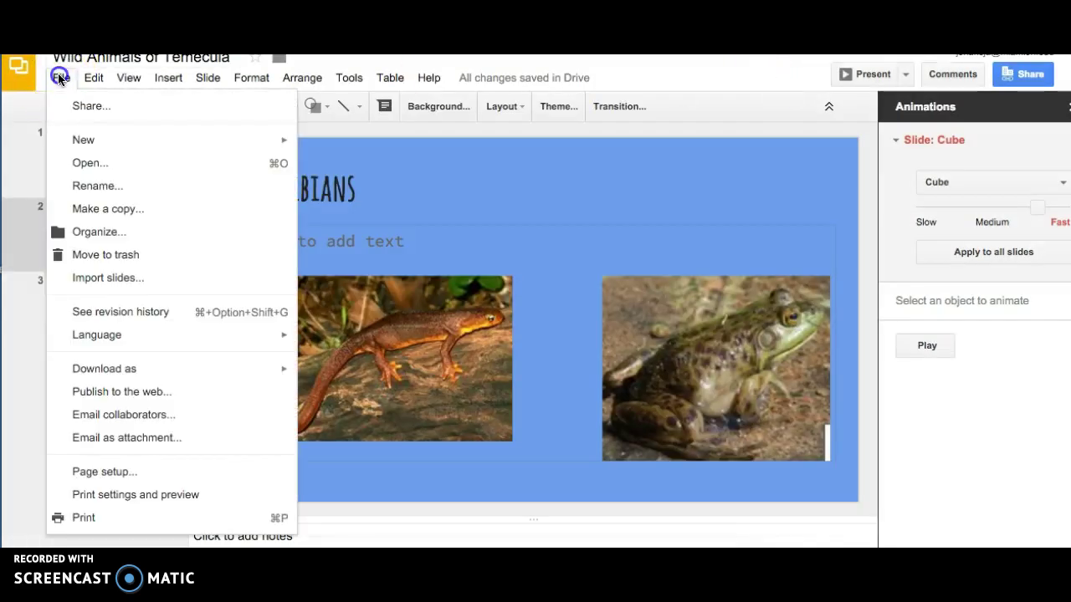
click(85, 393)
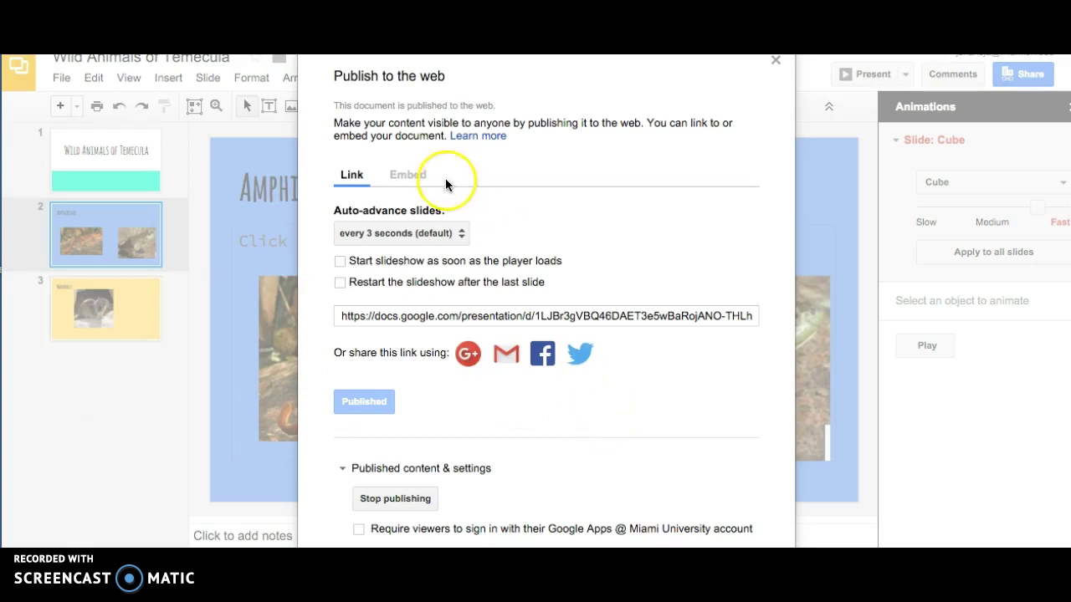
click(403, 176)
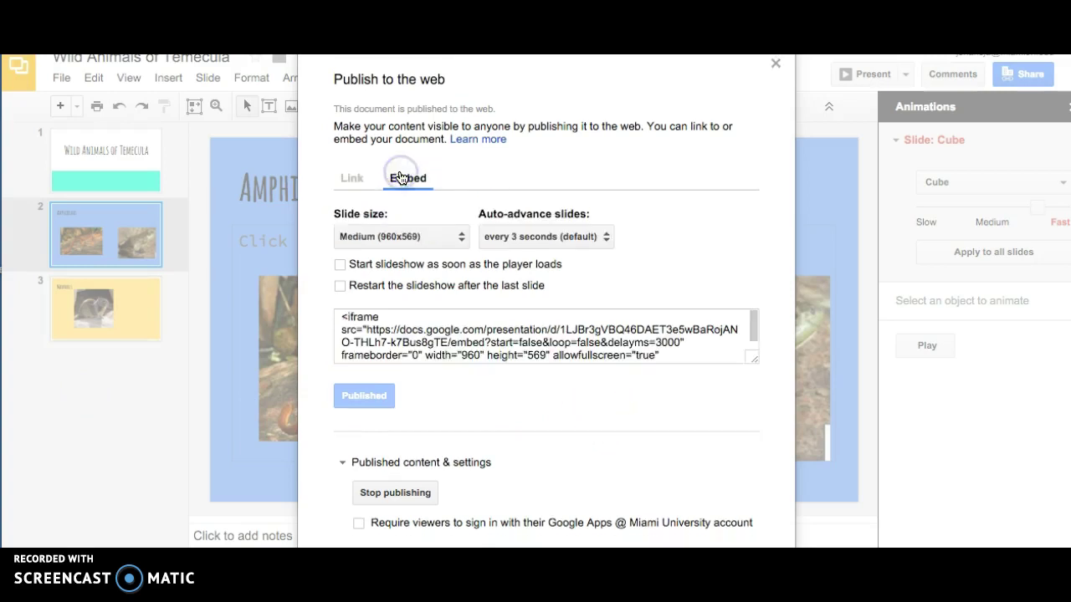
click(690, 361)
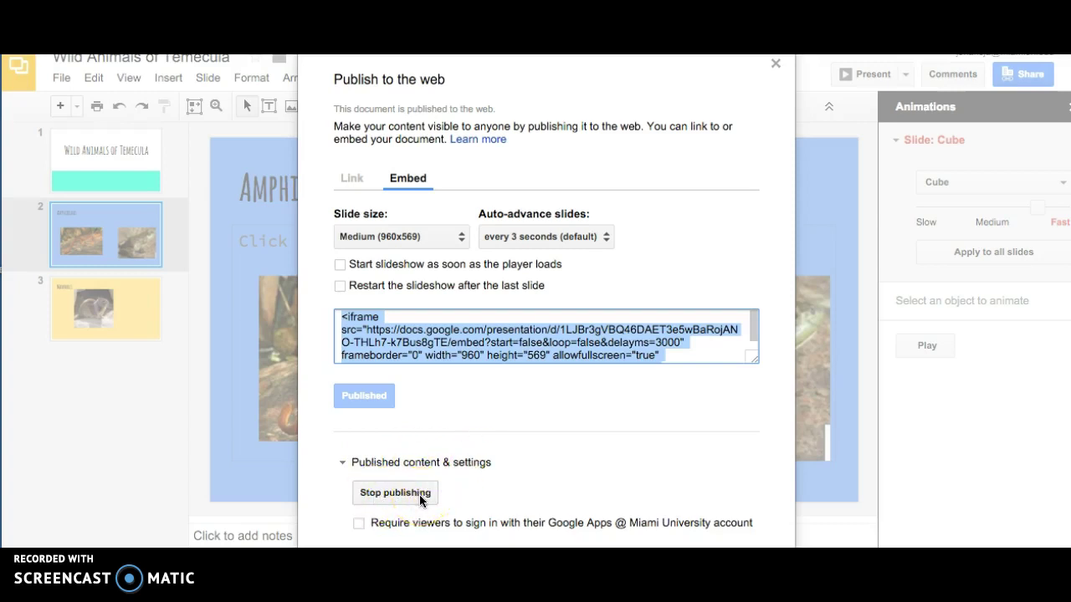
click(775, 64)
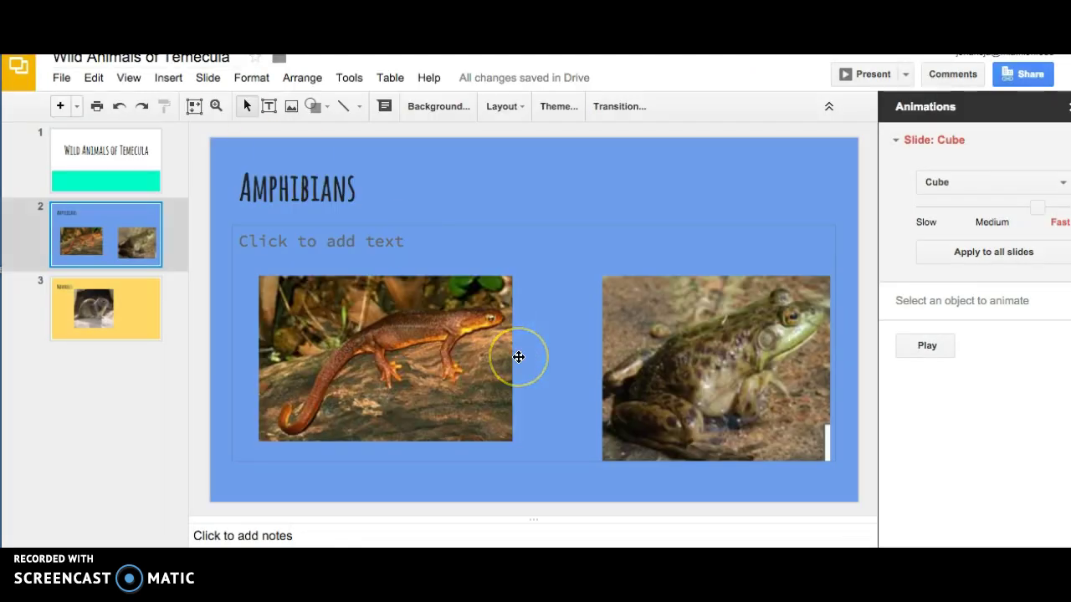
key(Up)
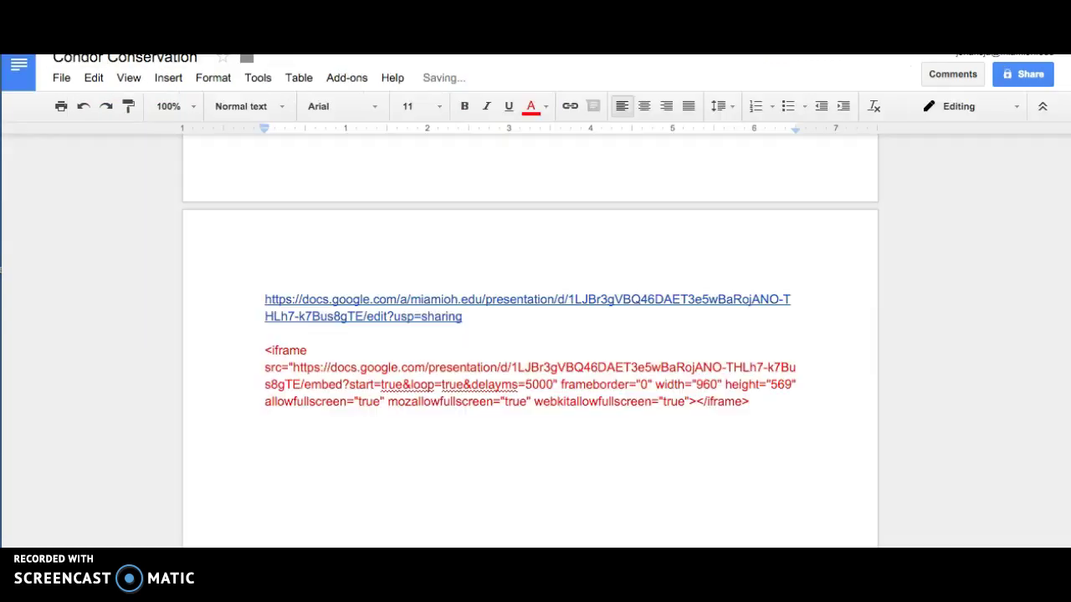